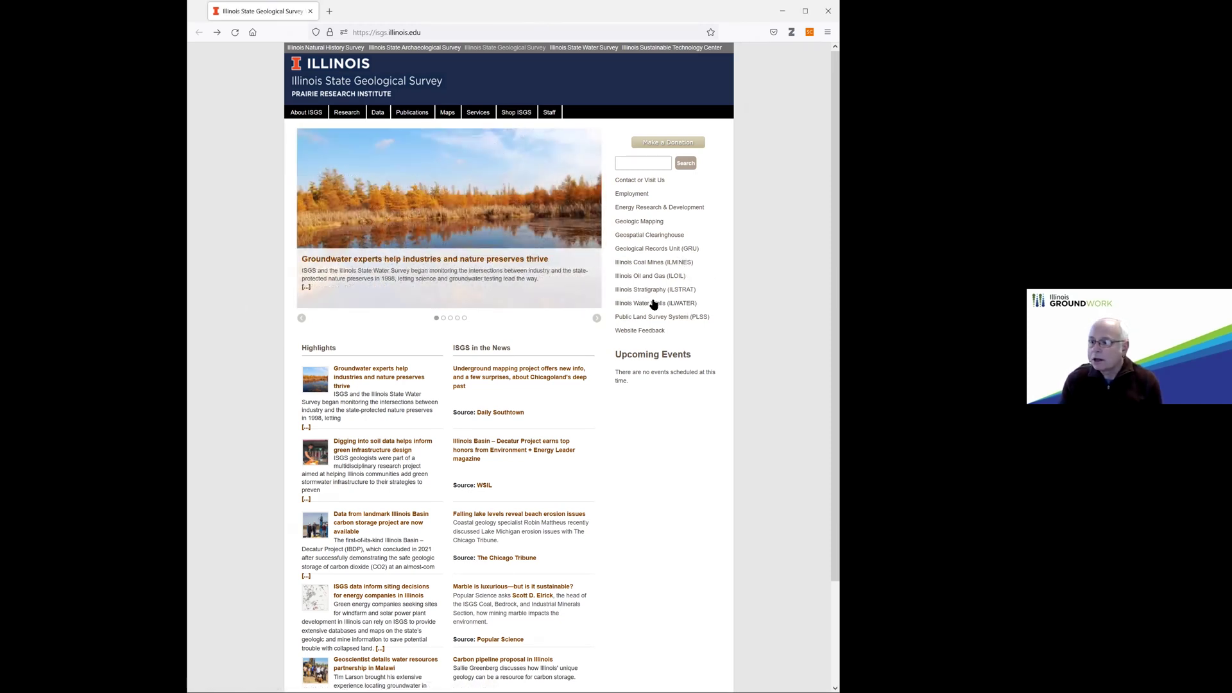
- Open the Illinois Water Wells (ILWATER) map, agree to the Terms of Use, and dismiss the About information
click(651, 303)
click(484, 318)
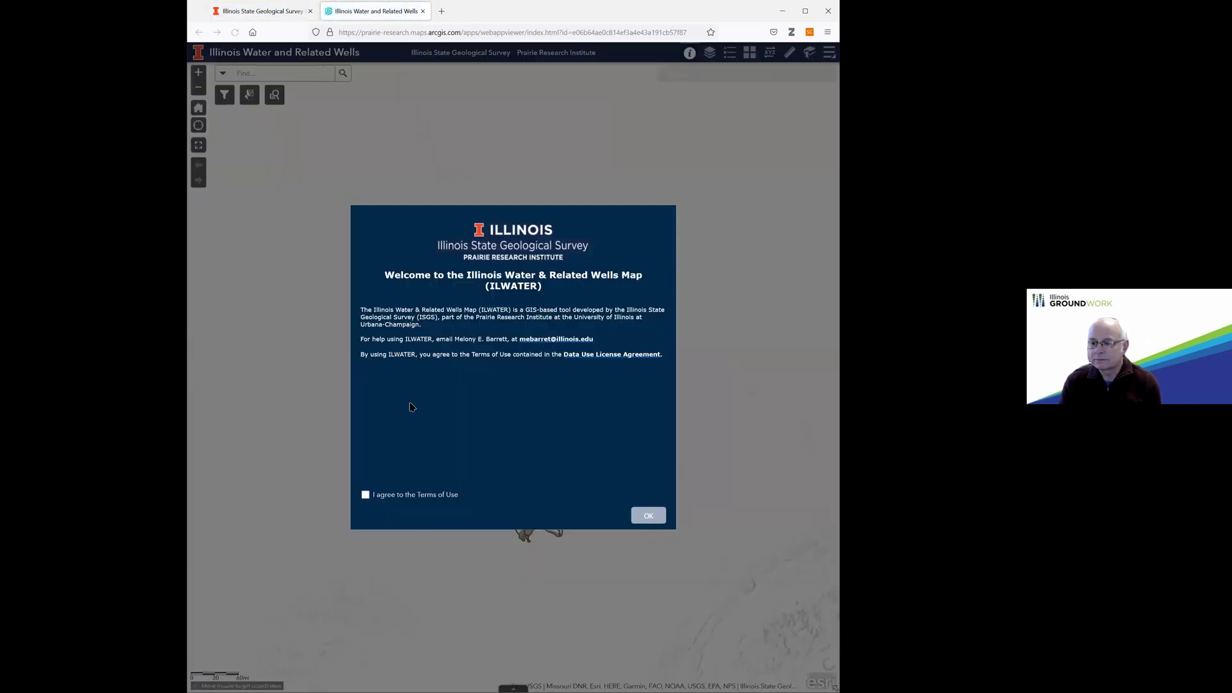
click(366, 496)
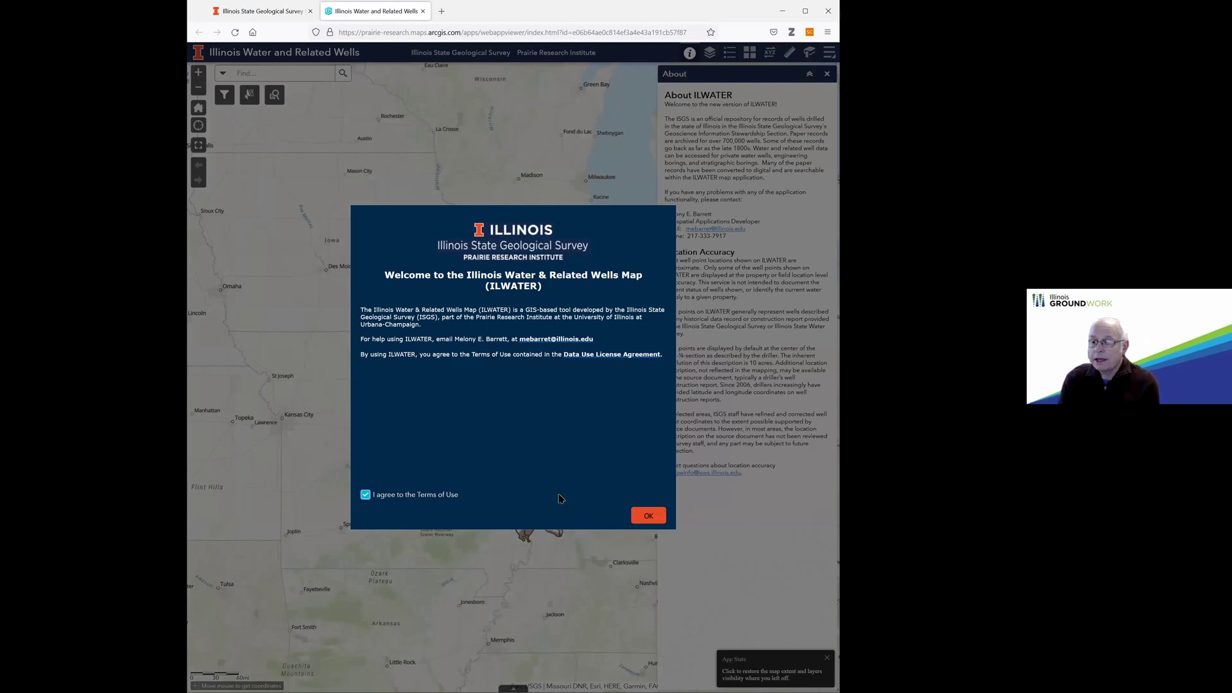
key(Return)
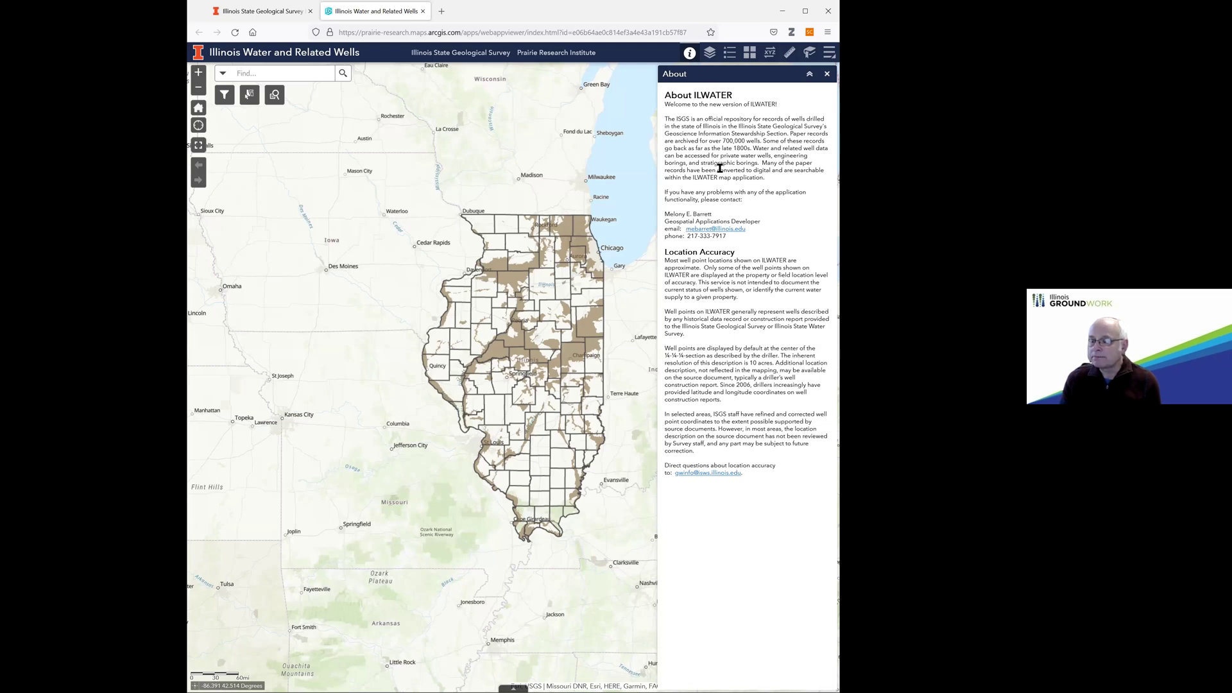
click(827, 75)
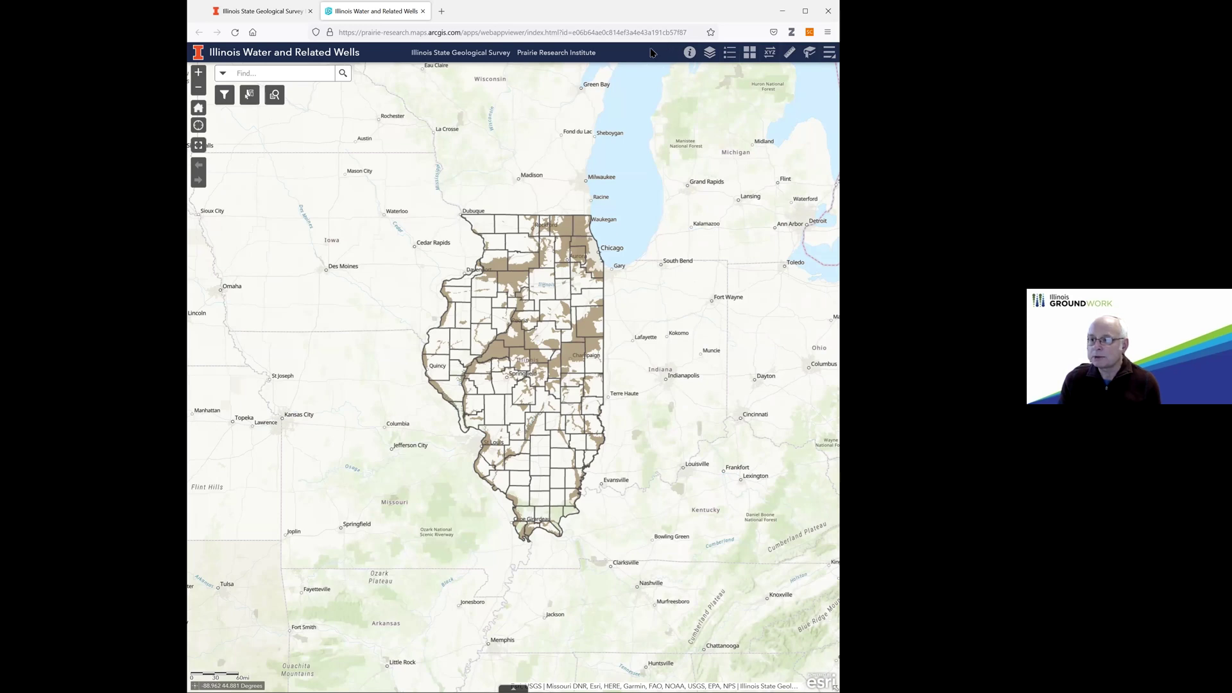
- Show the map layer list and turn off the Aquifers layer
click(710, 55)
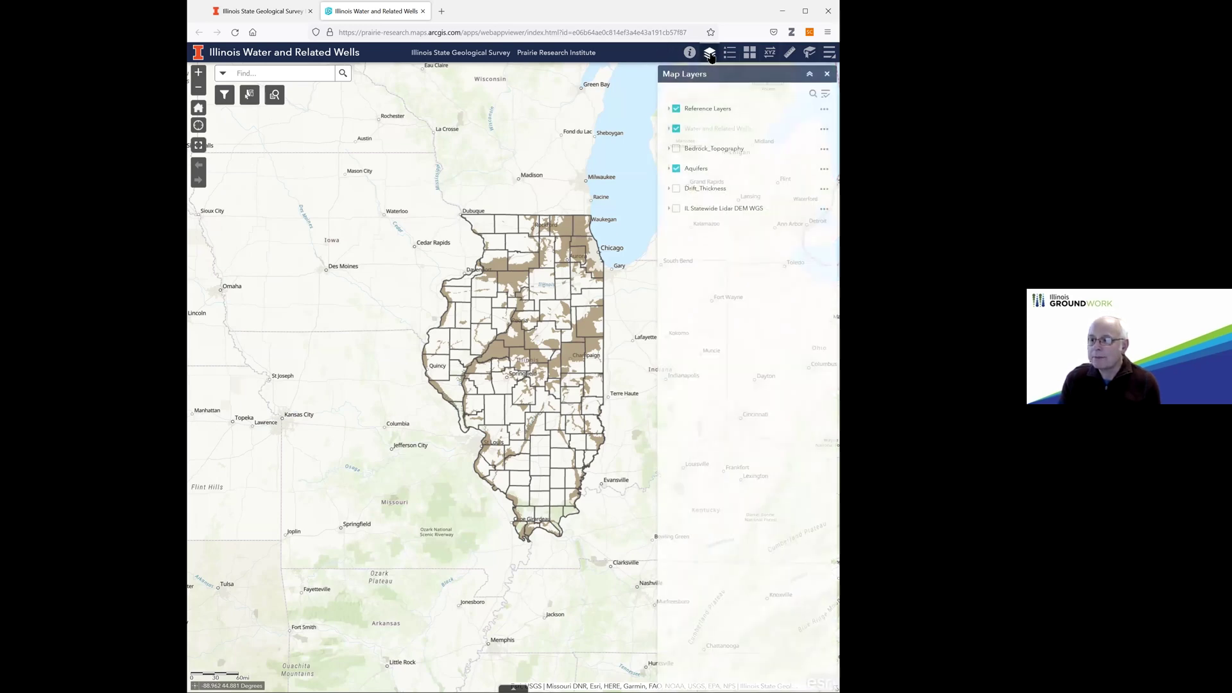
click(676, 170)
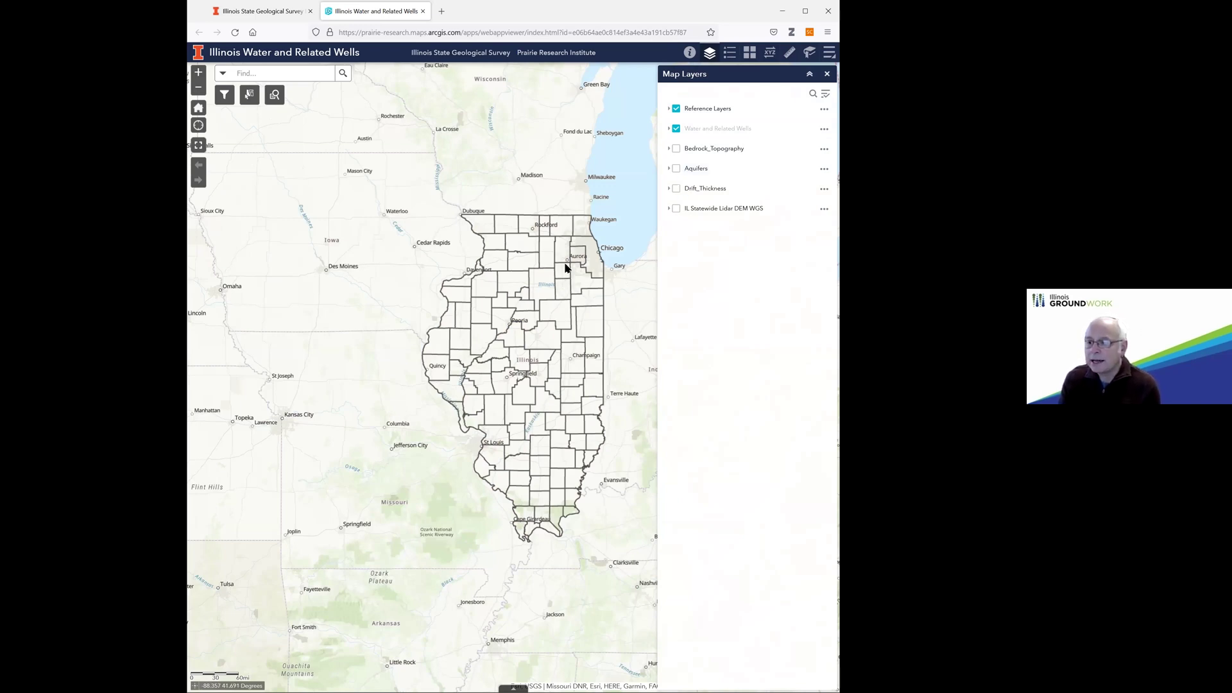
- Bring up the wells around Kane County and expand the Water and Related Wells layer to its well-type symbols
scroll(566, 267, up, 1)
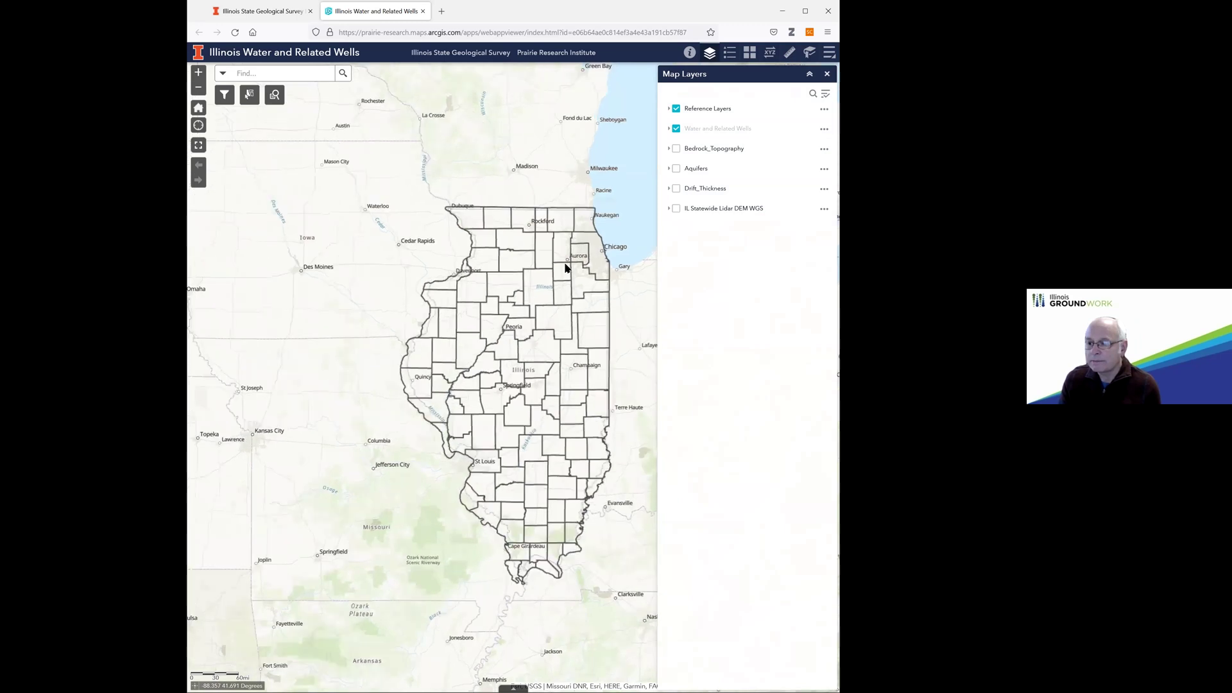
scroll(559, 241, up, 1)
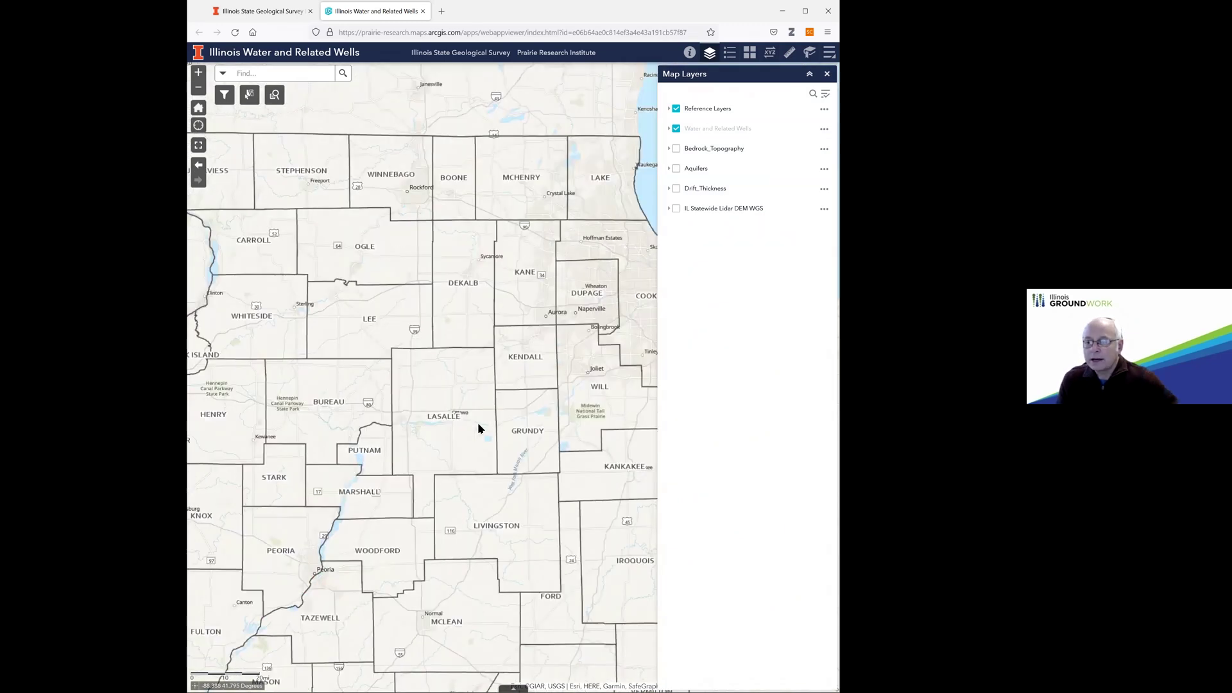
key(Up)
key(Up)
key(Up)
key(Up)
scroll(478, 422, up, 2)
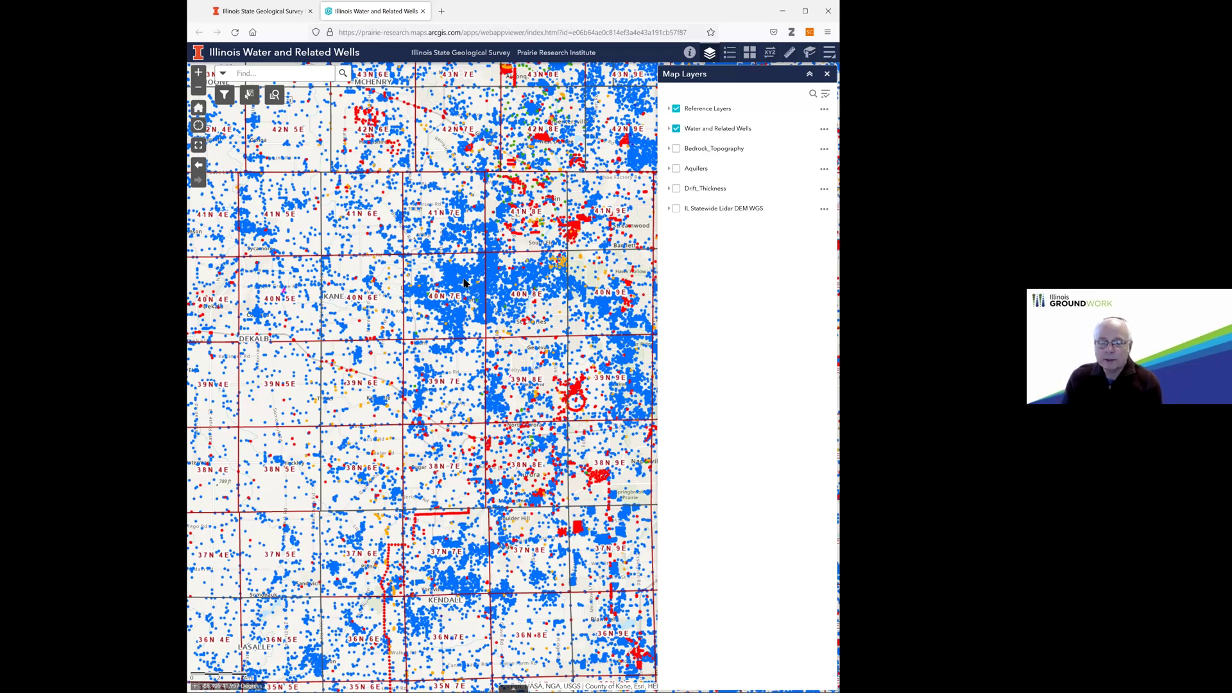
click(668, 129)
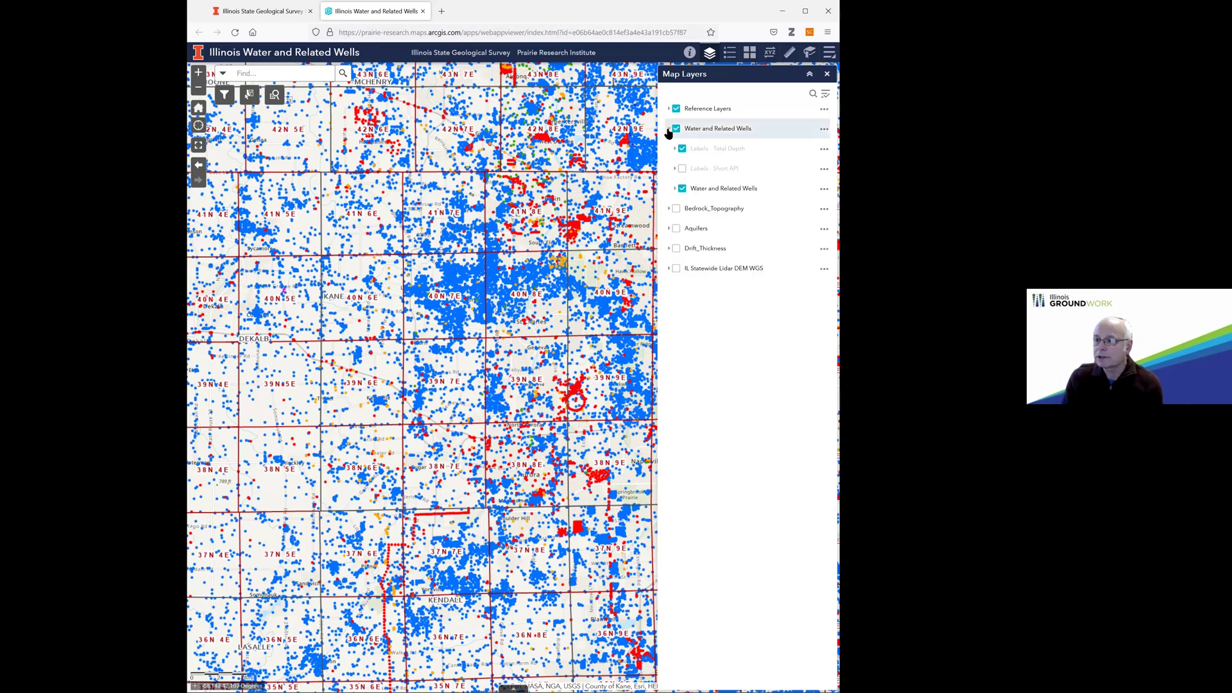
click(674, 189)
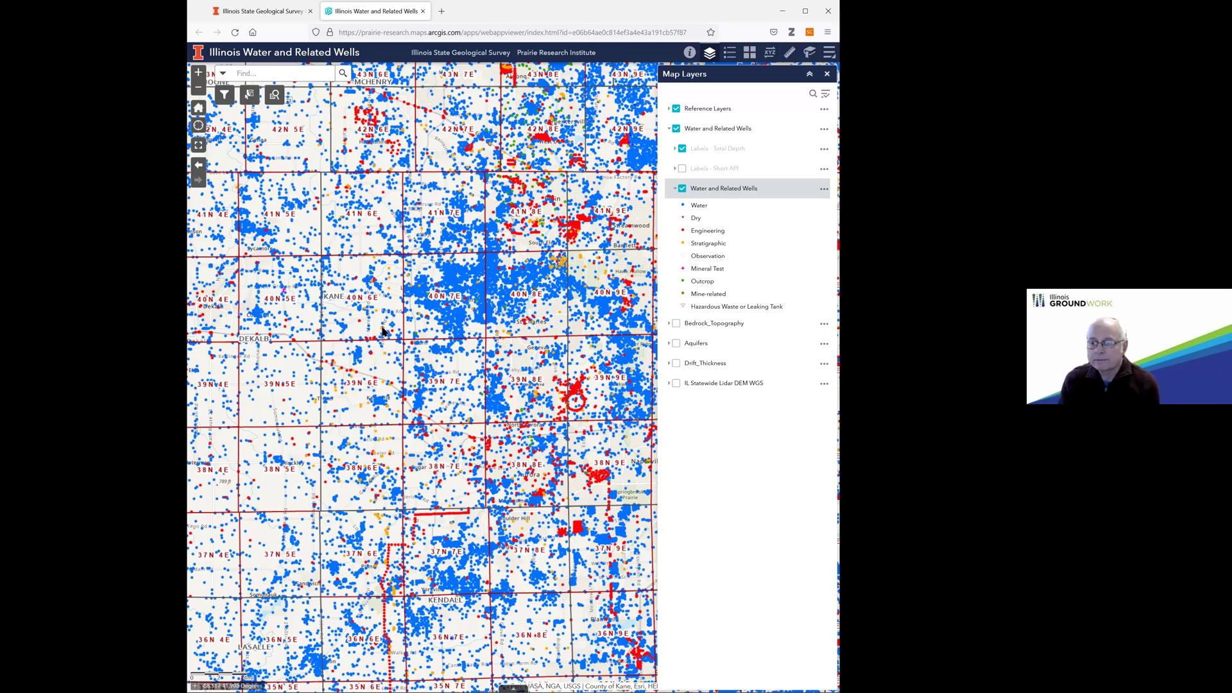
- Turn off the Labels - Total Depth sublayer for the wells around township 40N 6E
scroll(381, 330, up, 1)
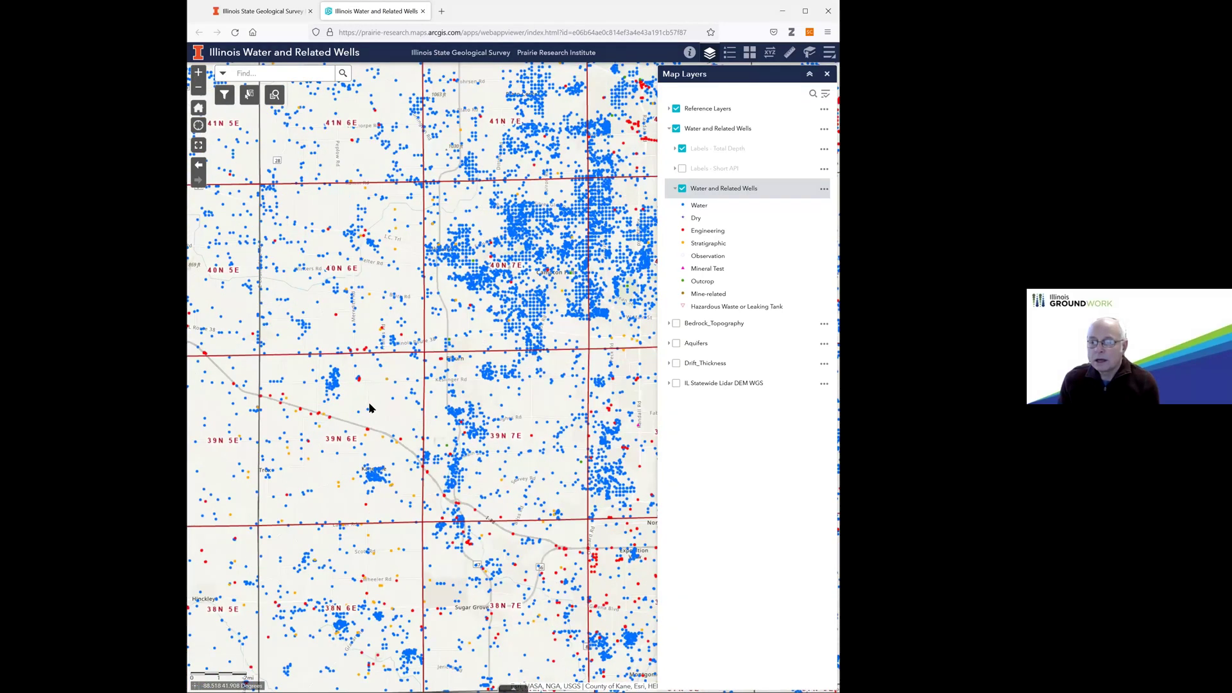
scroll(372, 409, up, 1)
scroll(395, 407, up, 2)
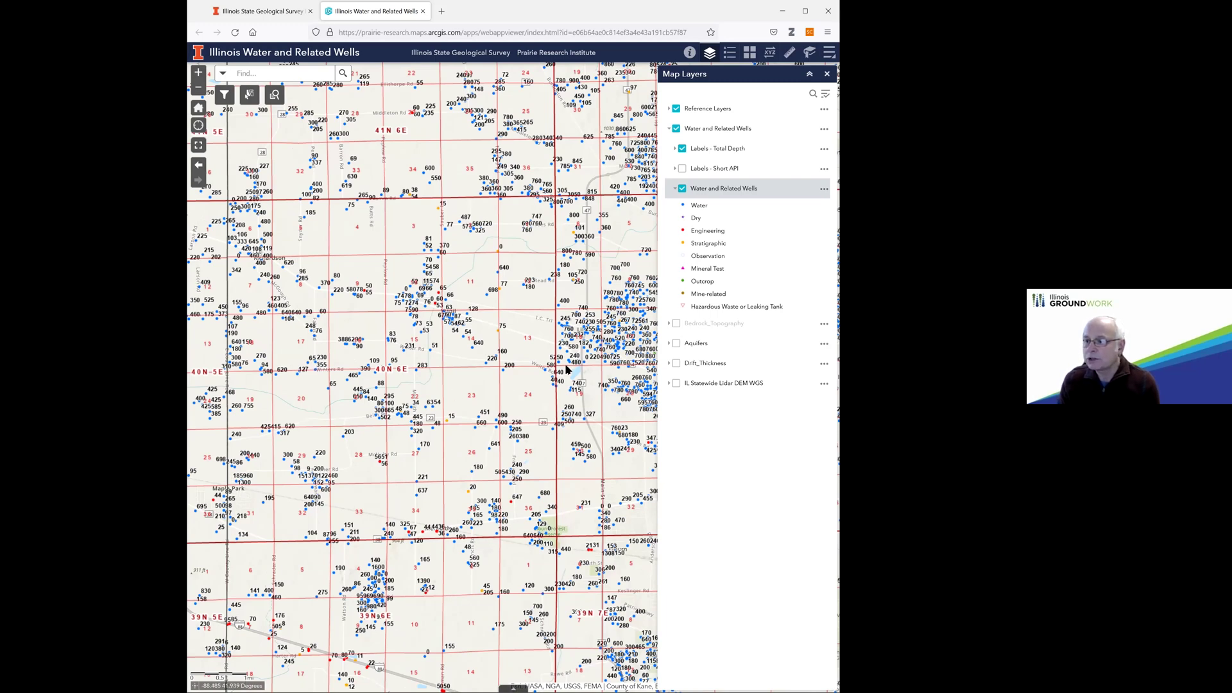
click(682, 149)
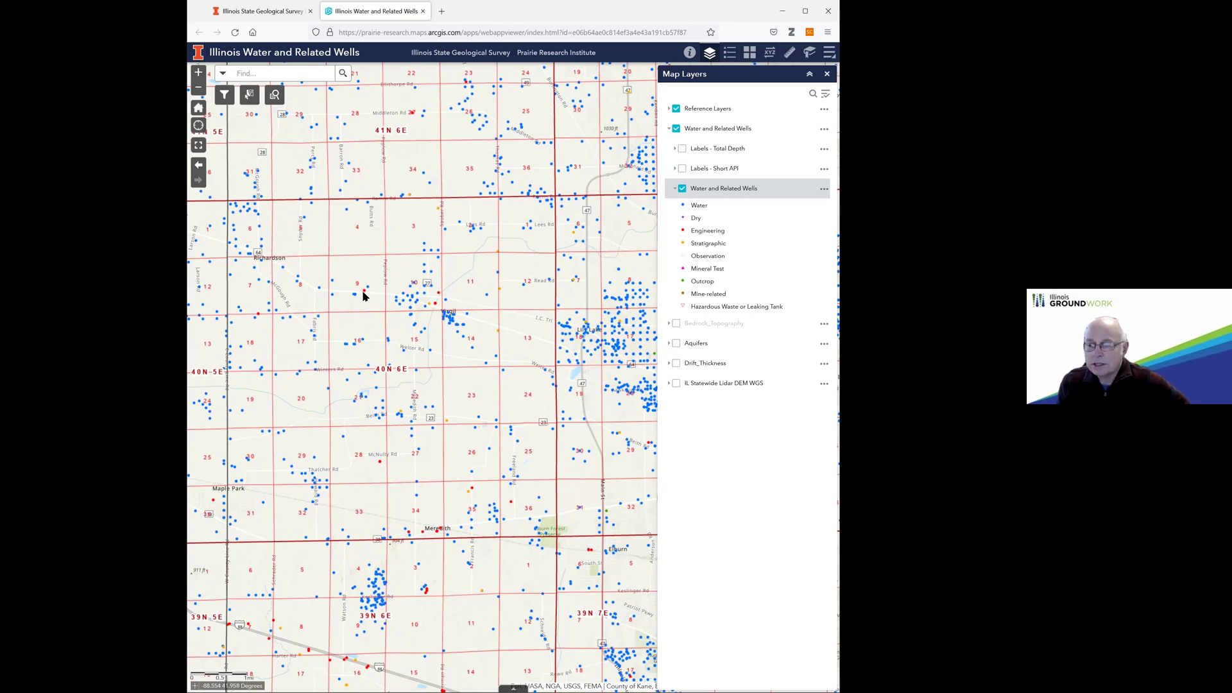
- Examine the data summary sheet of a water well in section 16 of 40N 6E, then return to the map
click(369, 366)
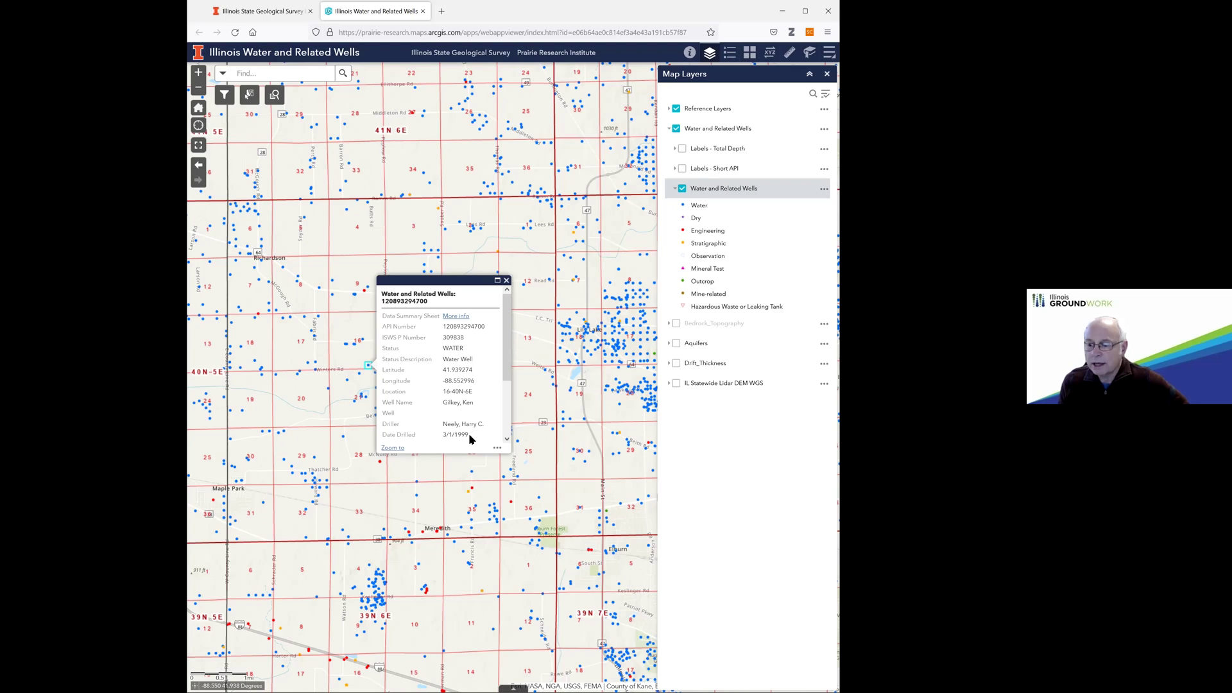
click(455, 318)
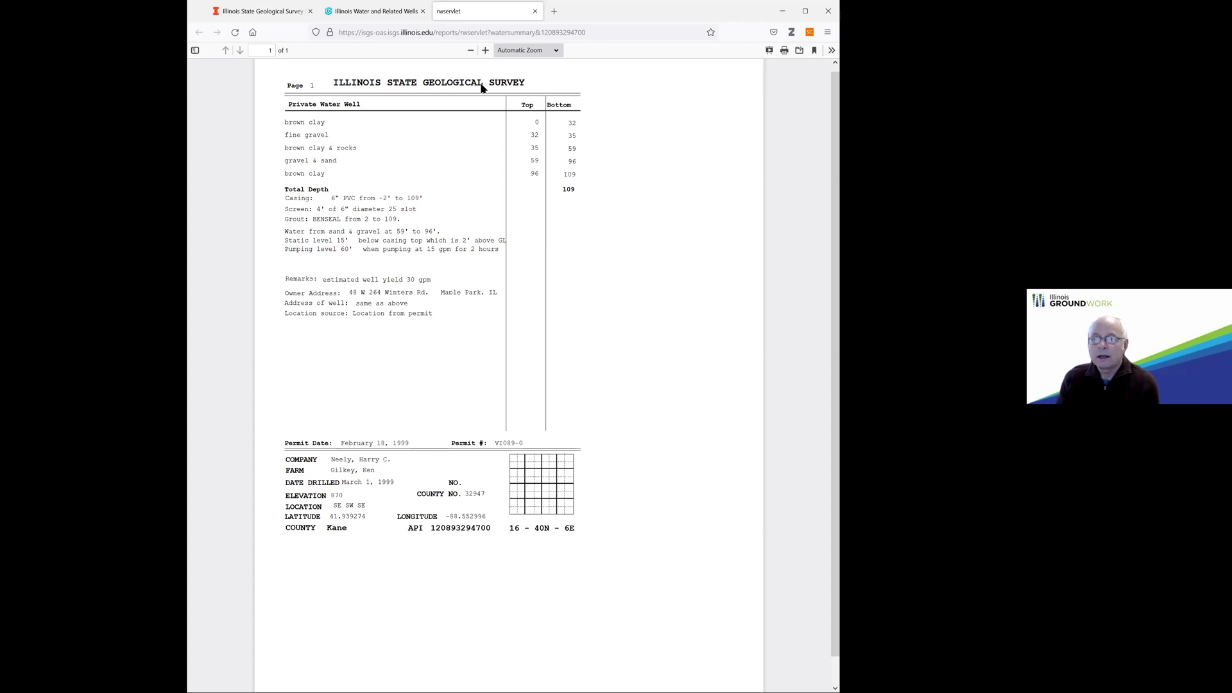
key(ctrl+shift+Tab)
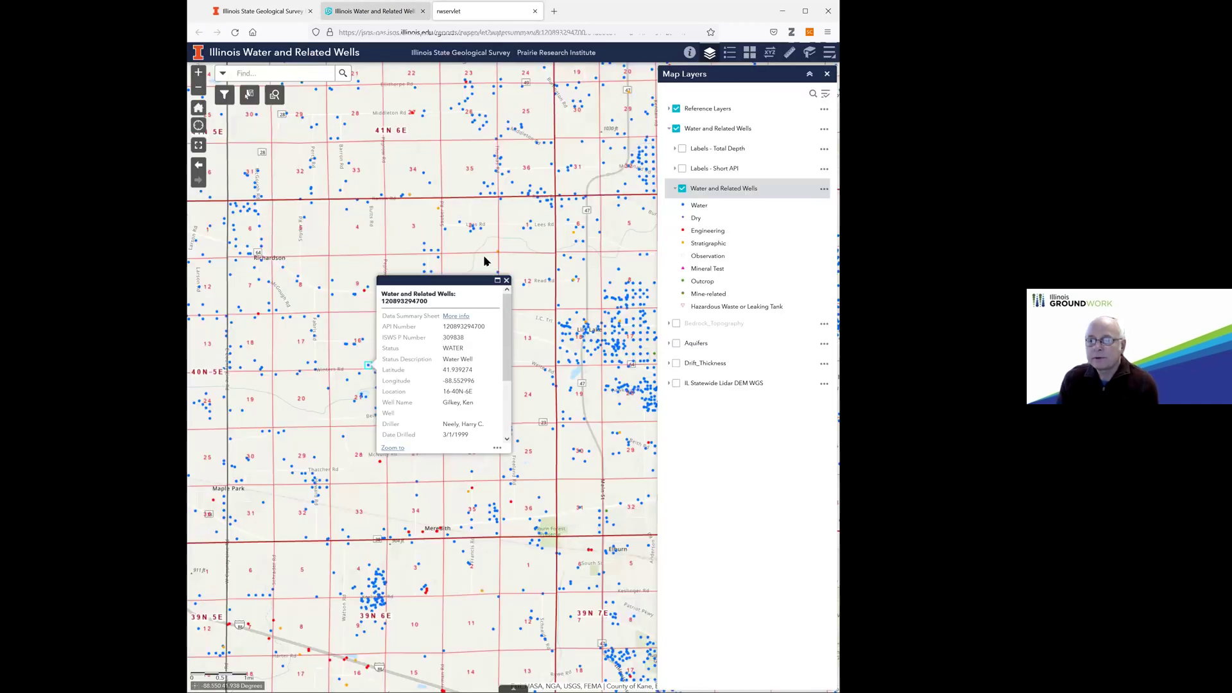
click(507, 284)
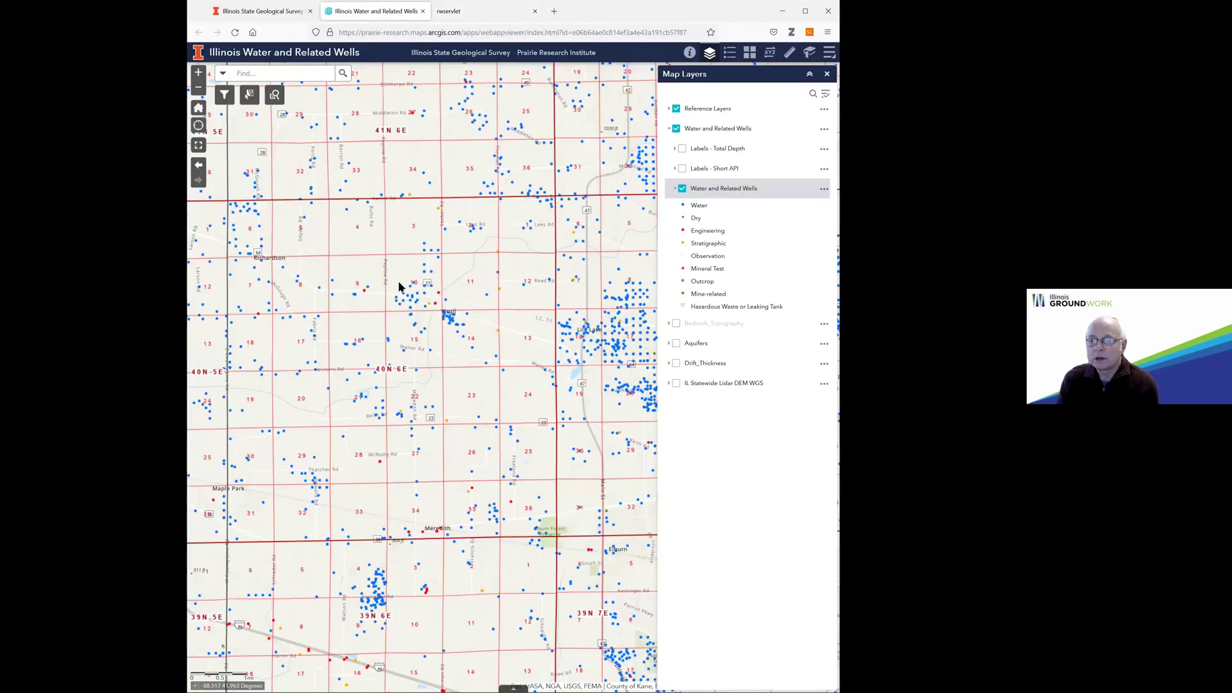
- Examine the data summary sheet of the engineering test boring in section 9 of 40N 6E and return to the map
click(363, 292)
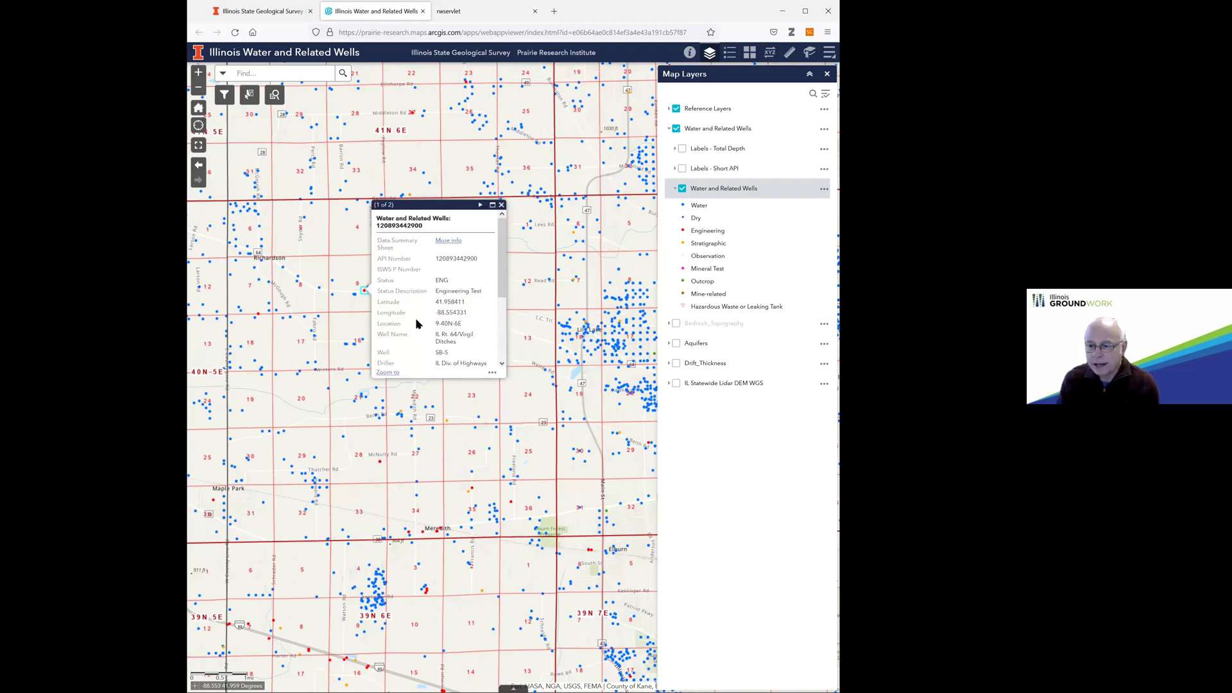
click(451, 241)
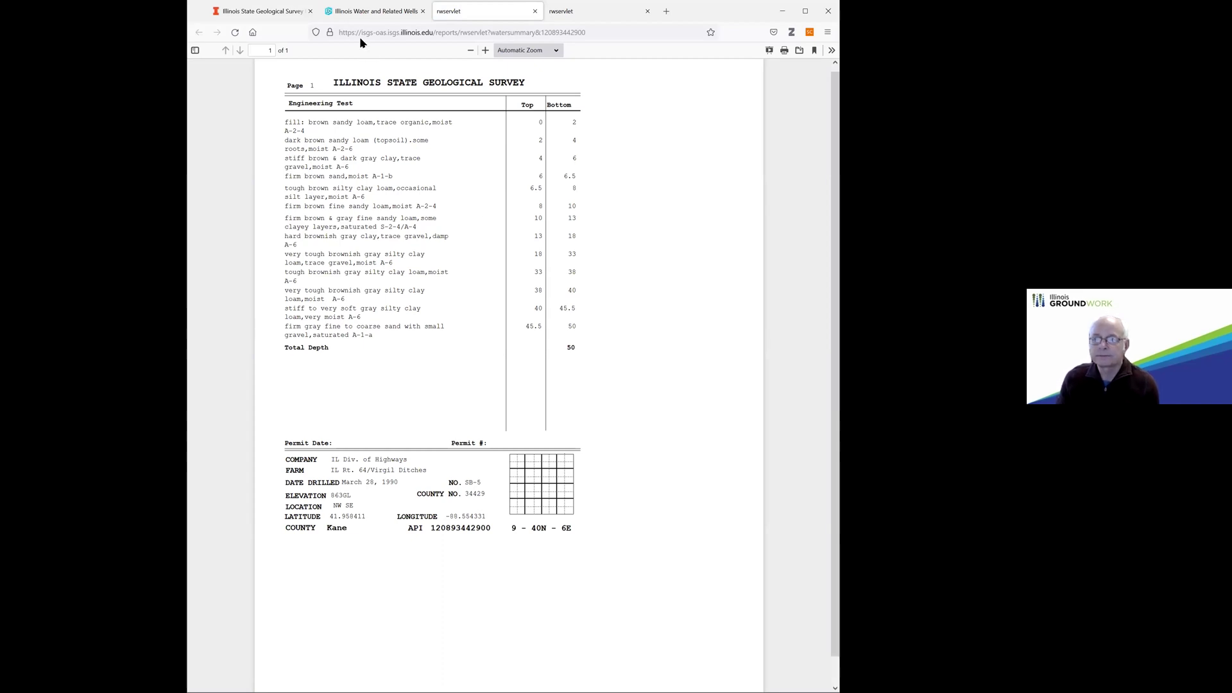
click(357, 15)
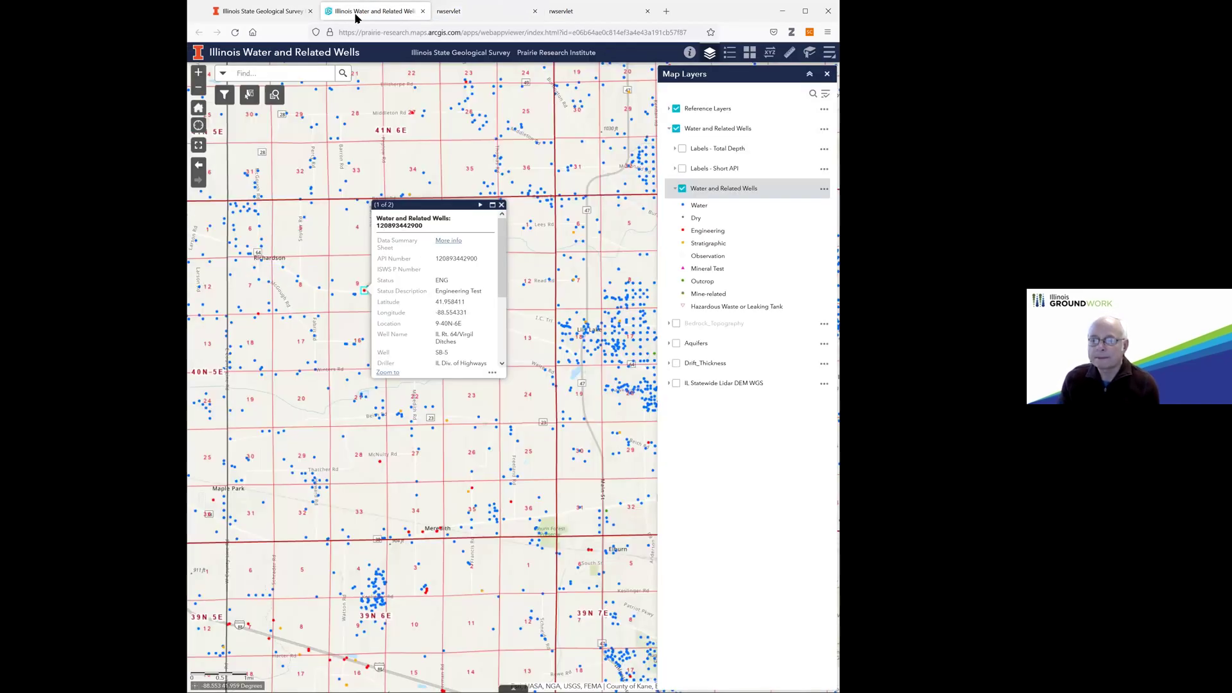
click(501, 206)
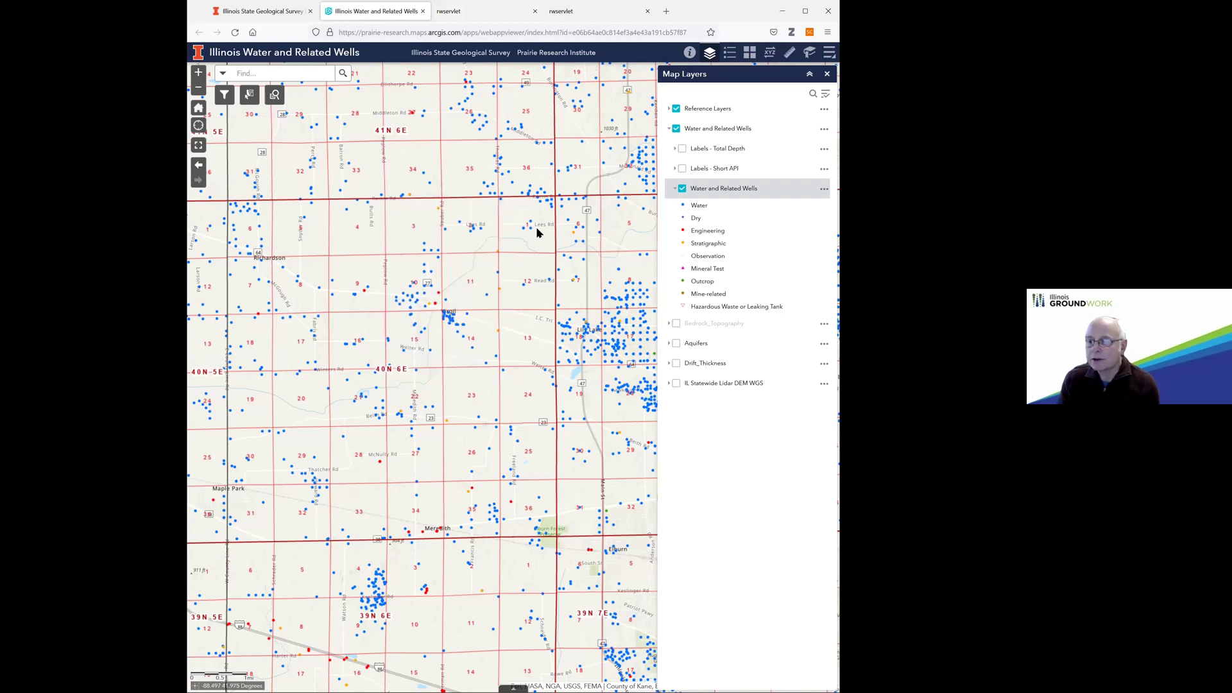
- Examine the data summary sheet of the stratigraphic test boring in section 6 of 40N 7E and return to the map
click(574, 233)
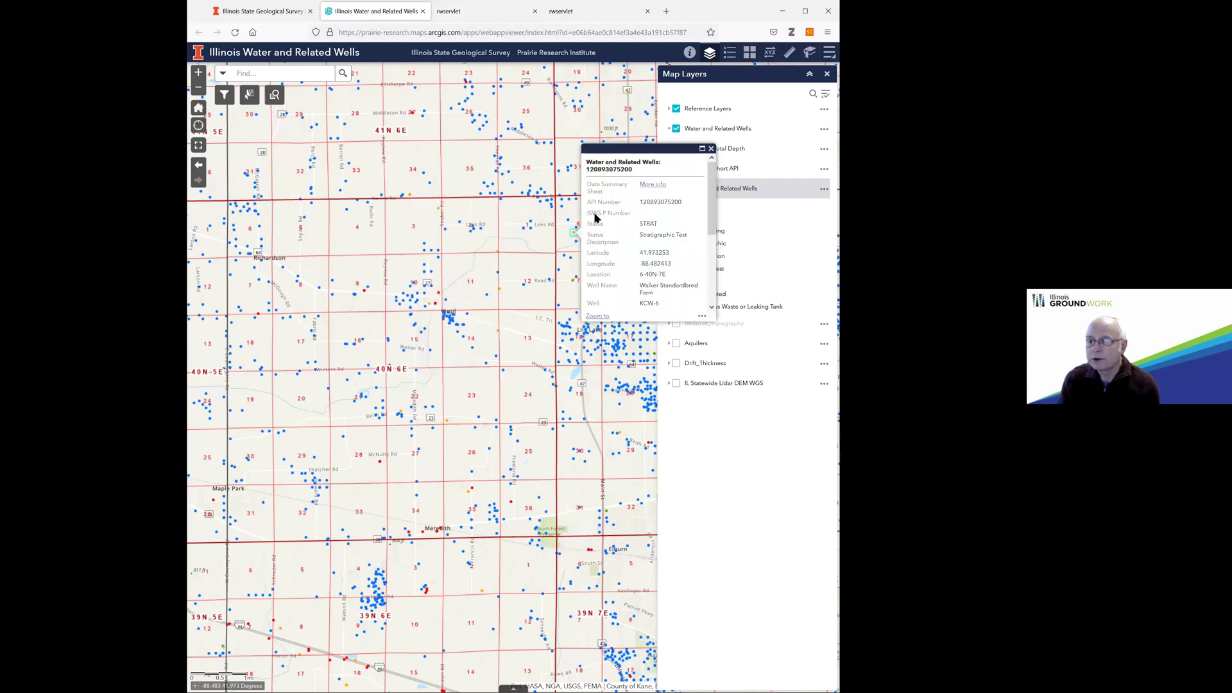
click(649, 185)
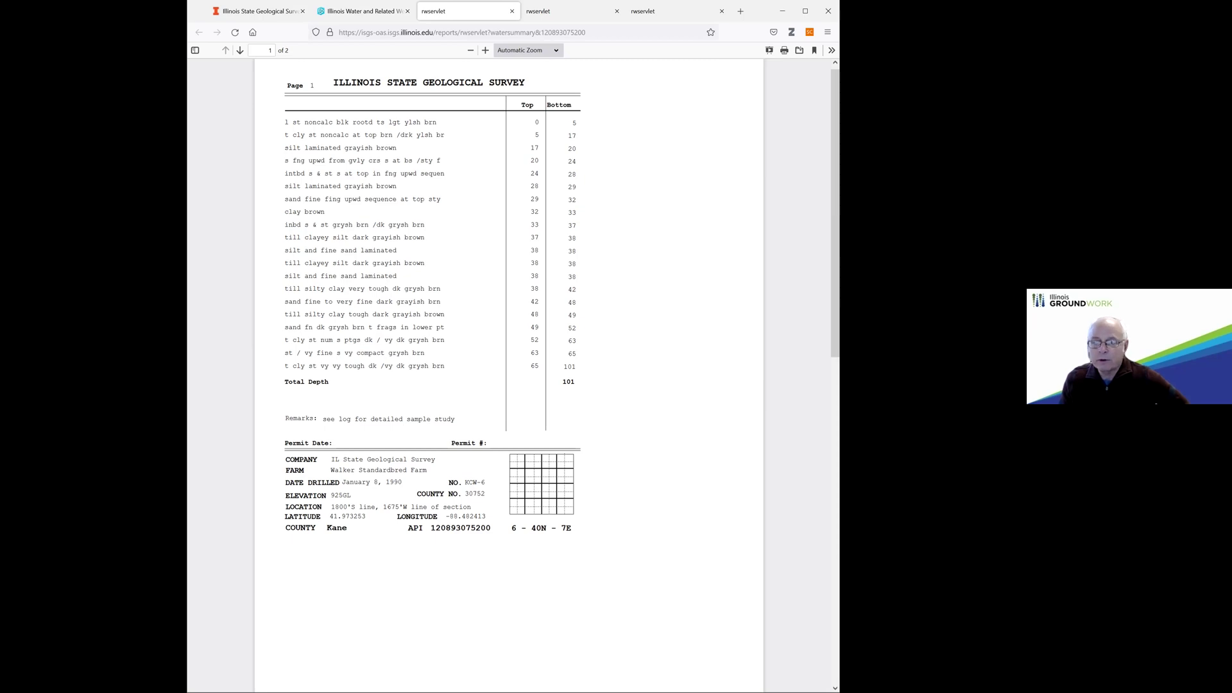
click(337, 16)
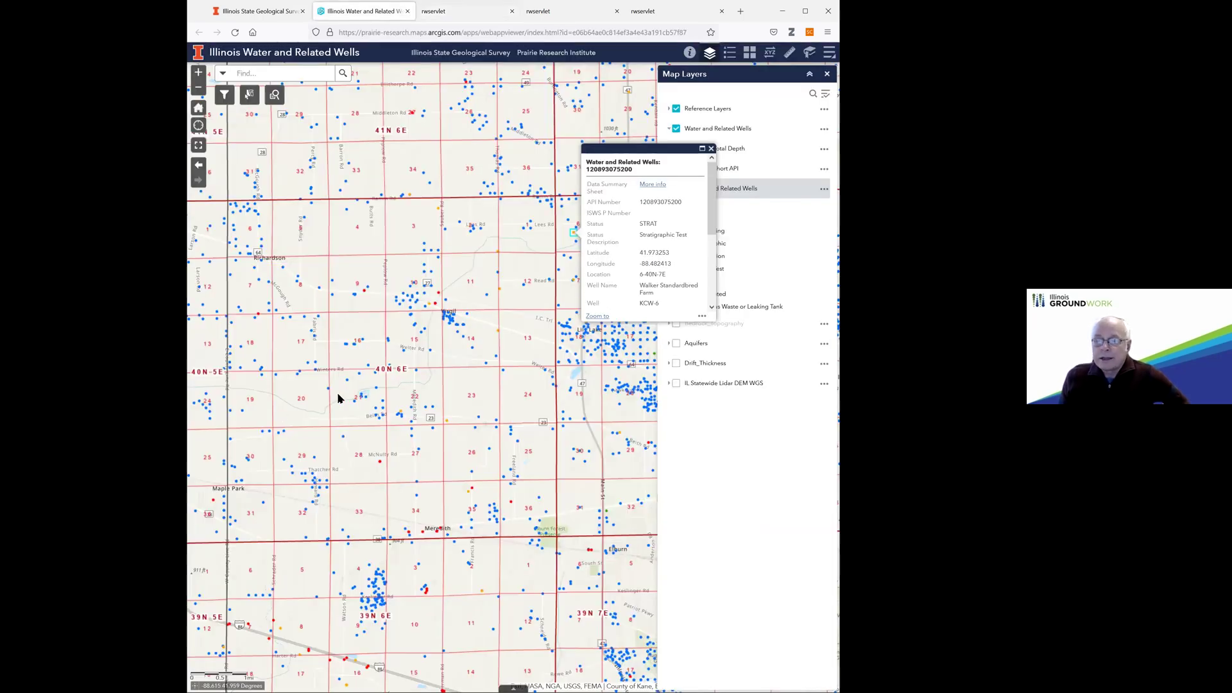
- Expand the Reference Layers group and display the IL Statewide Lidar DEM WGS layer beneath the wells of township 40N 6E
click(384, 384)
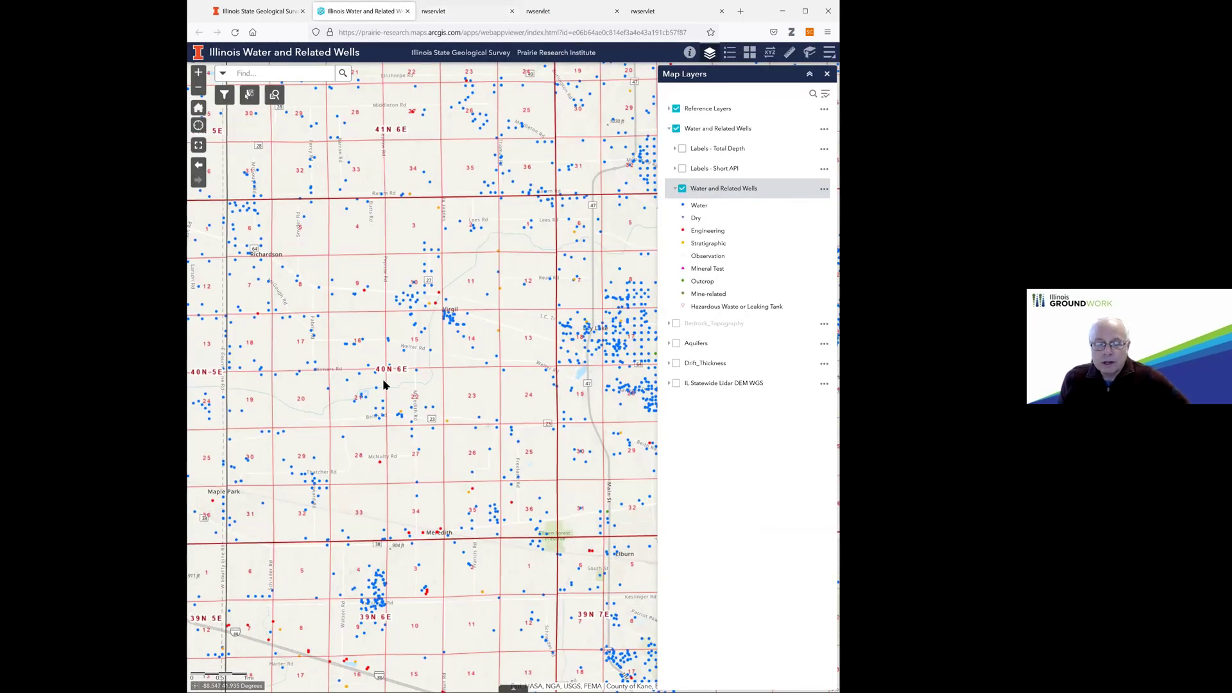
scroll(384, 384, up, 2)
scroll(384, 384, down, 2)
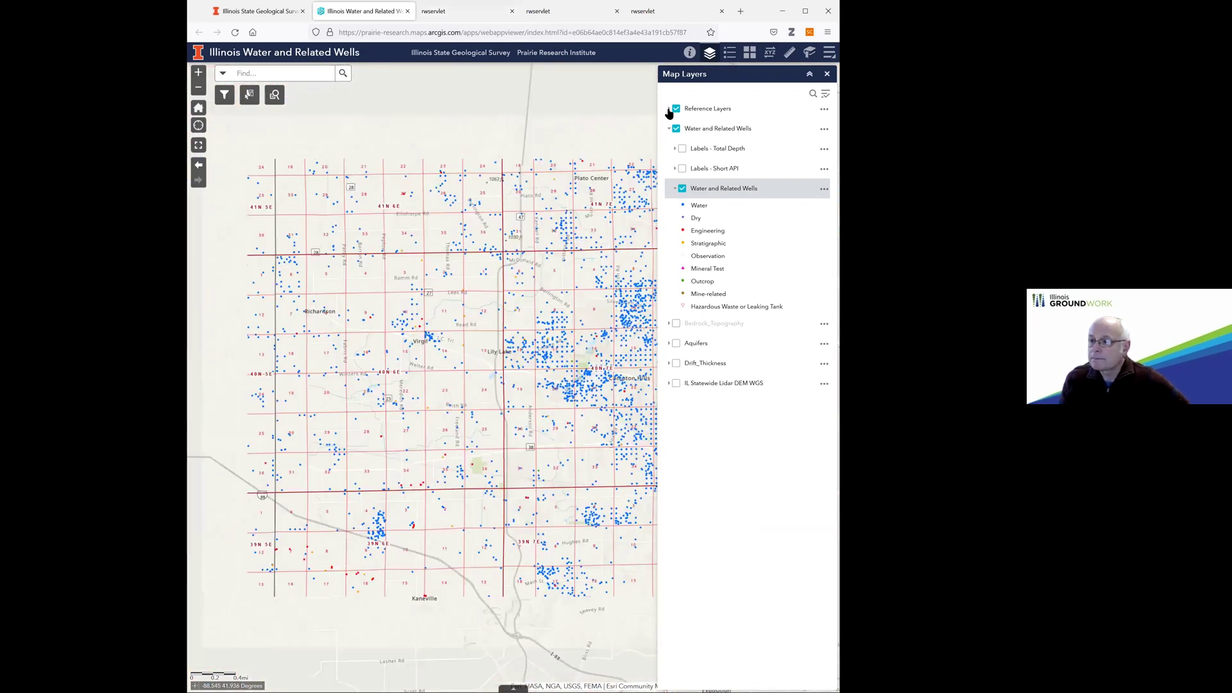
click(669, 110)
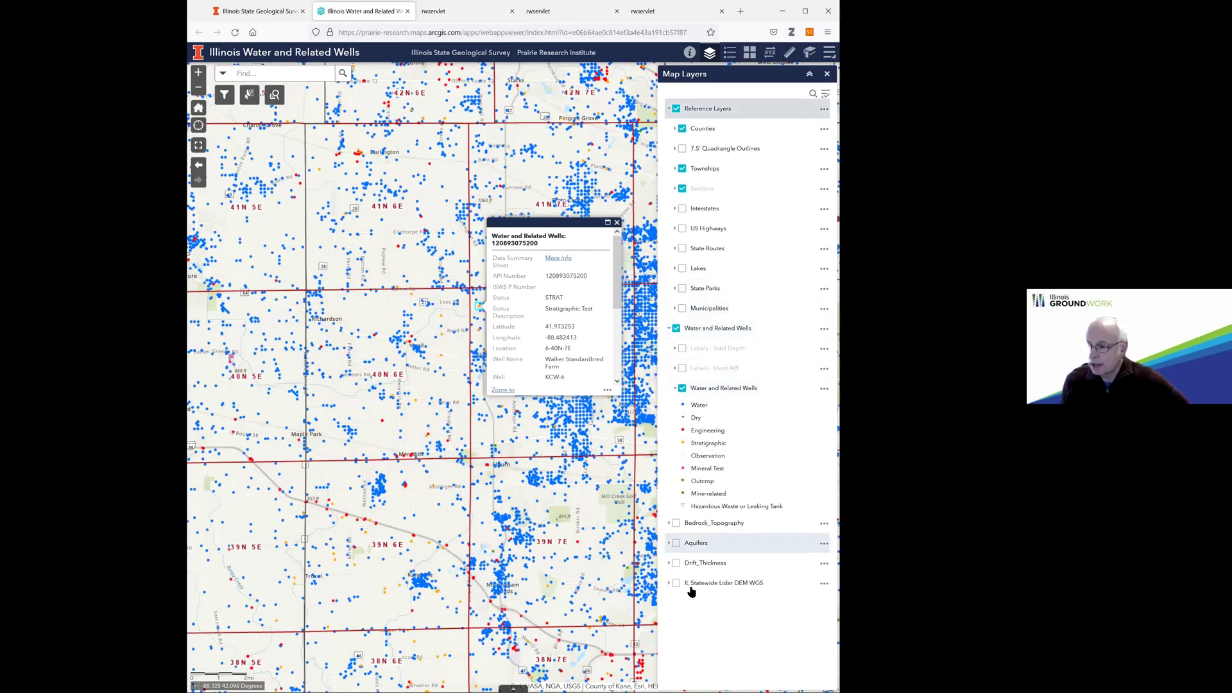
click(676, 584)
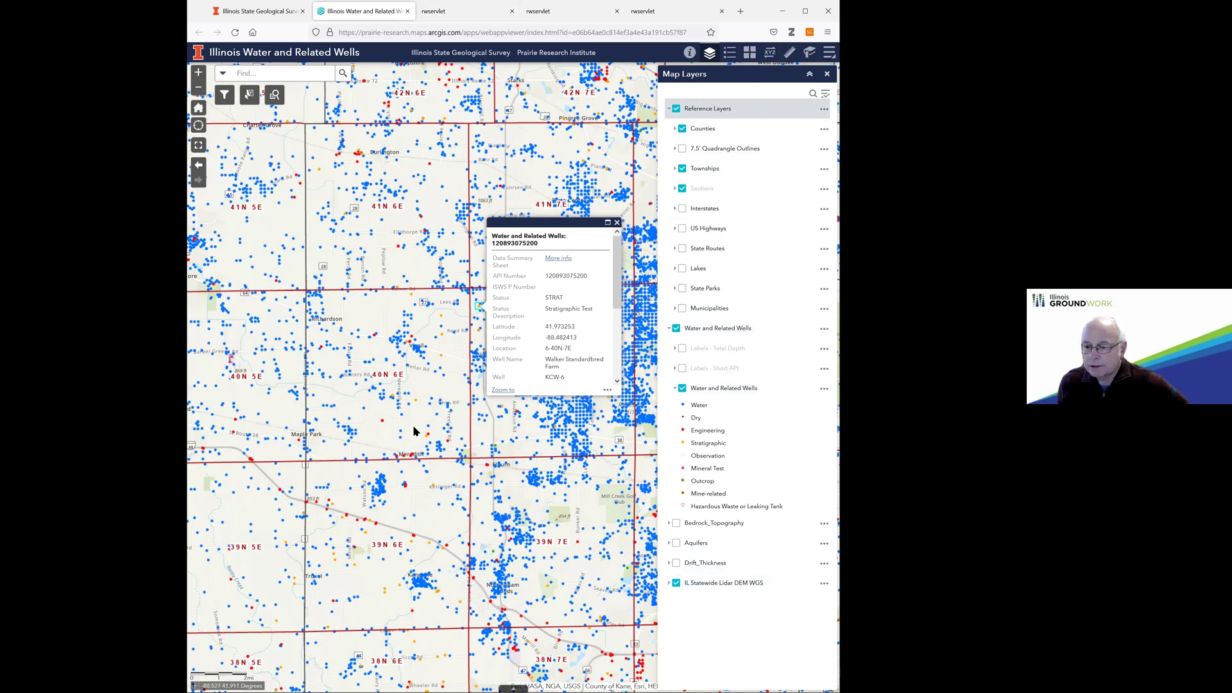
scroll(392, 393, up, 3)
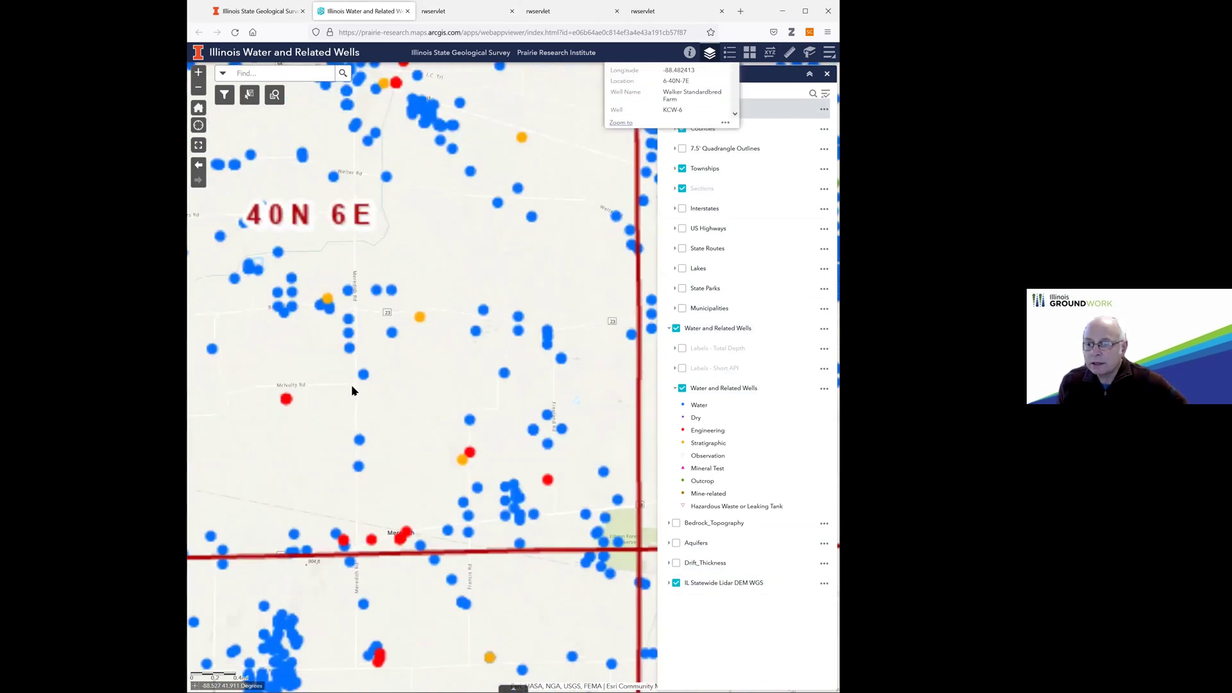
drag(357, 388, 437, 440)
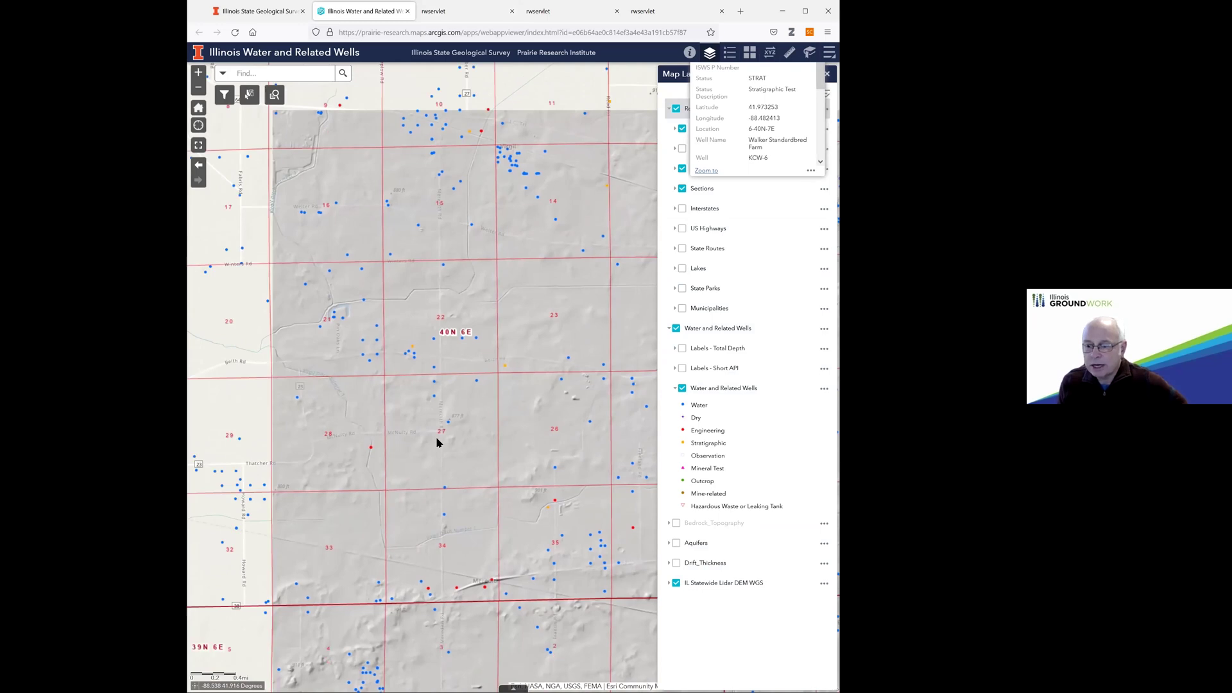
drag(344, 420, 414, 481)
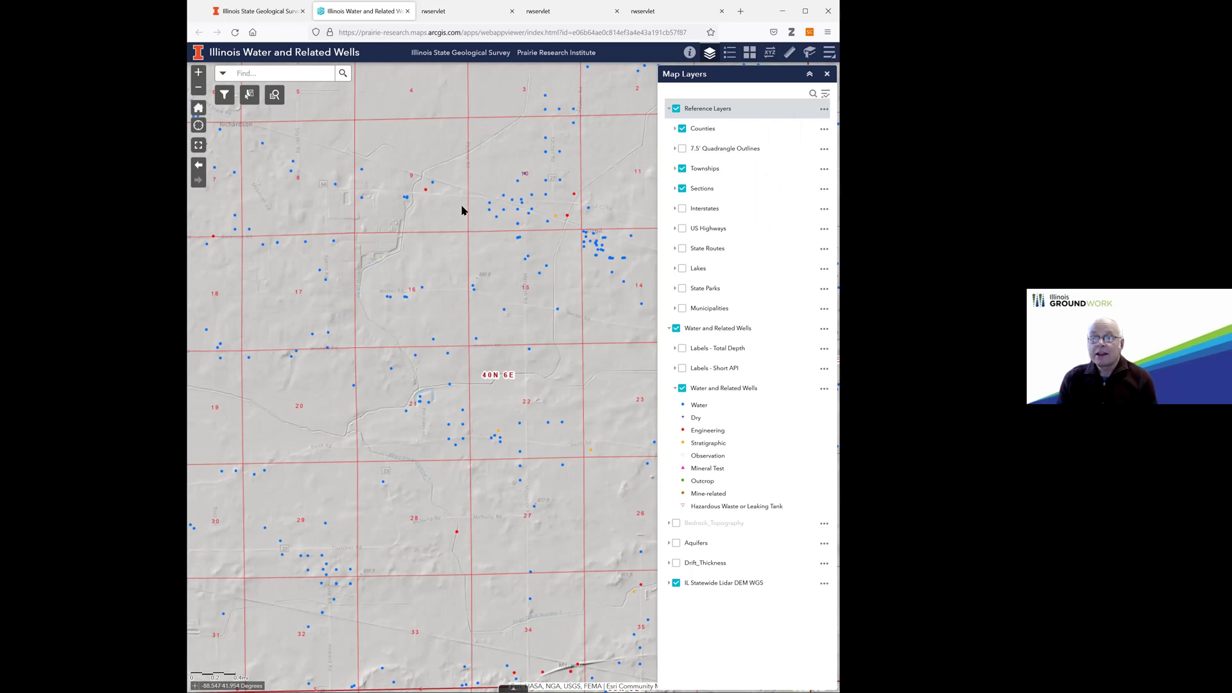
- Select all wells within section 21 of township 40N 6E using Select by rectangle
click(249, 96)
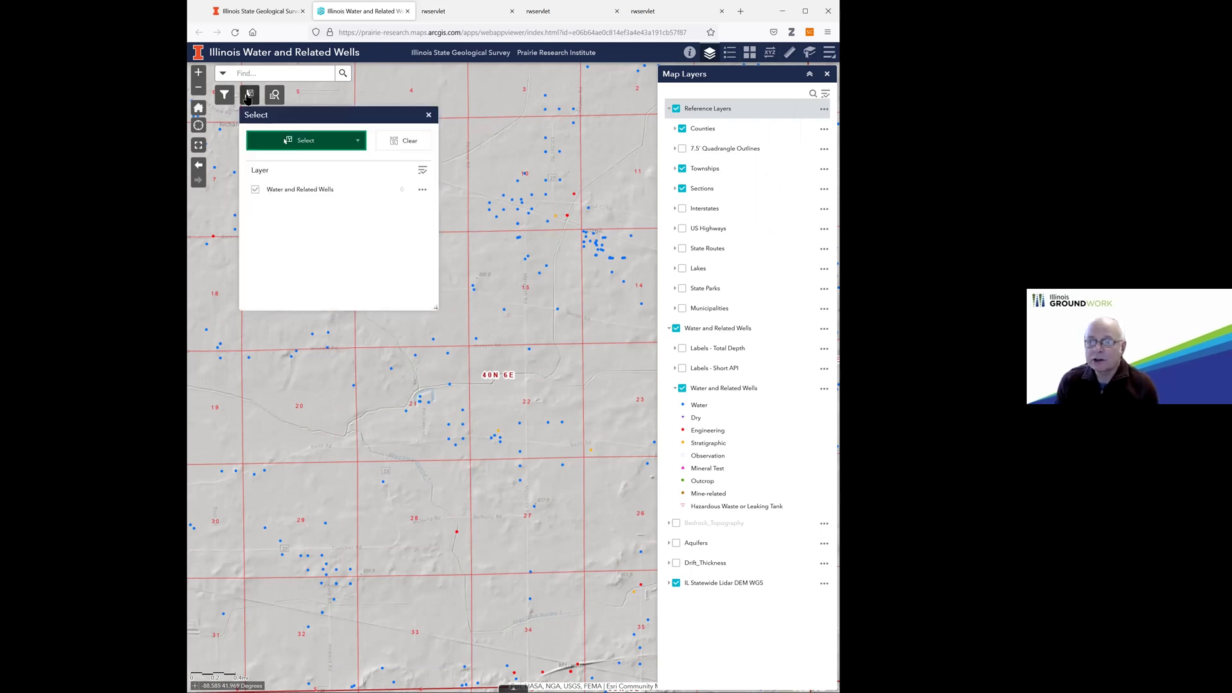
click(355, 148)
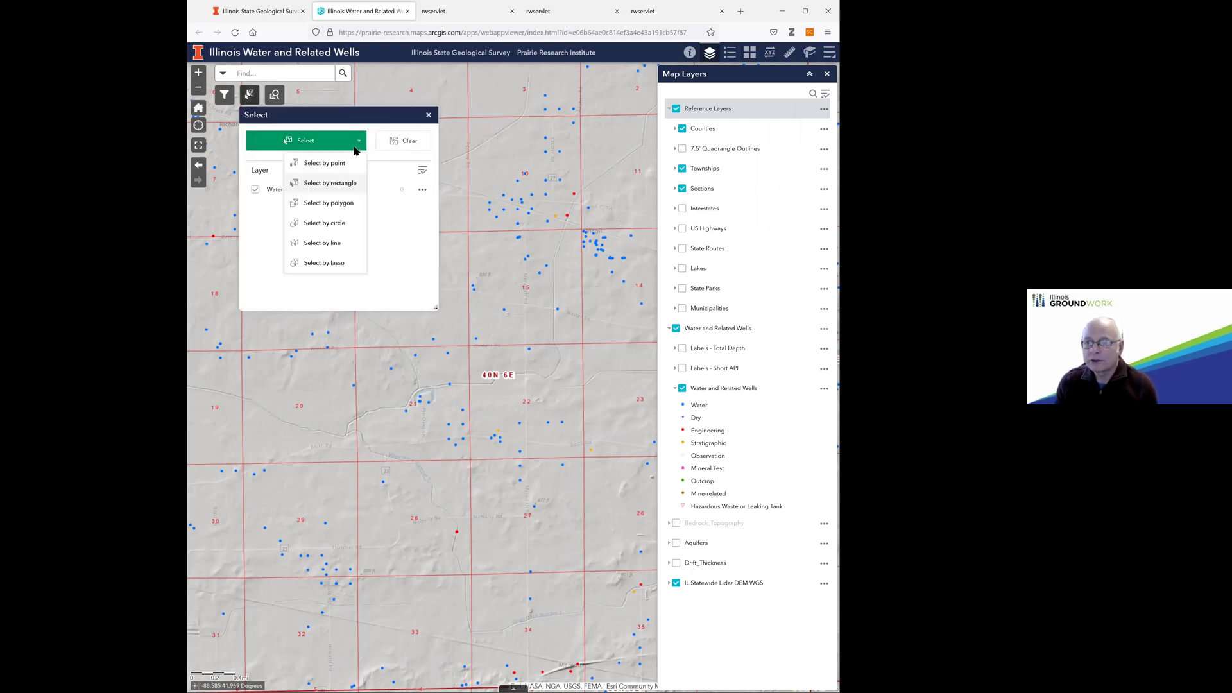
click(345, 182)
drag(351, 352, 470, 463)
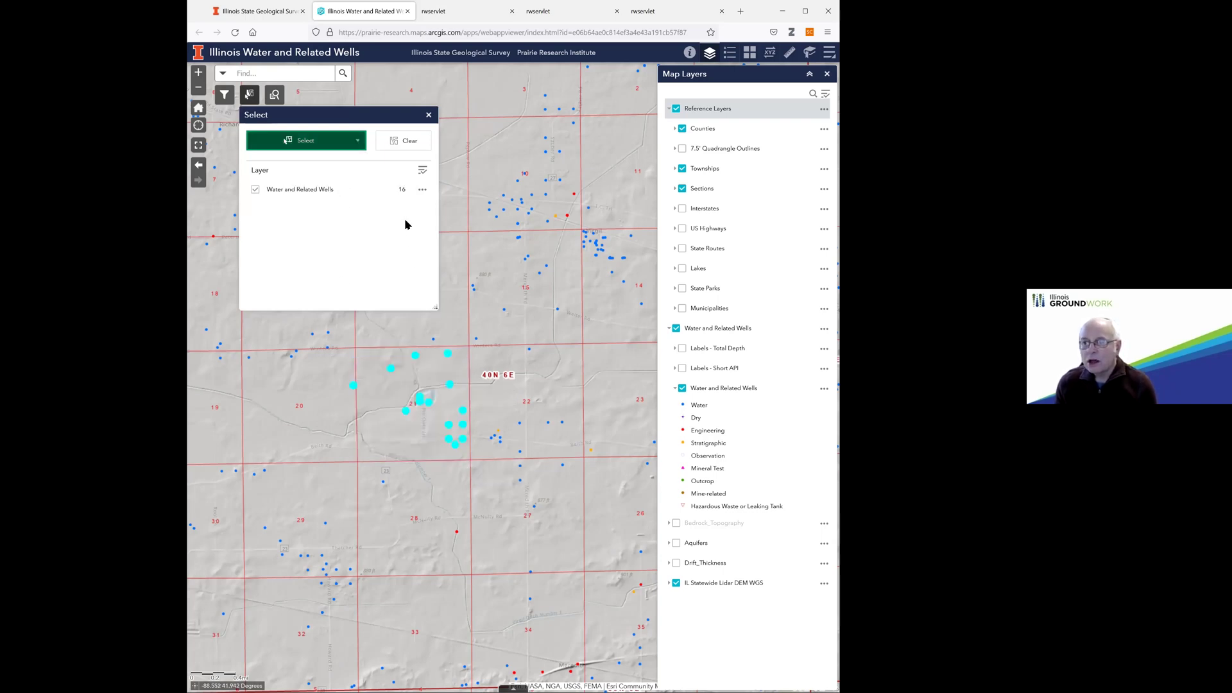
- View the selected wells in the attribute table, examine the first listed well's data summary sheet and return to the map
click(422, 190)
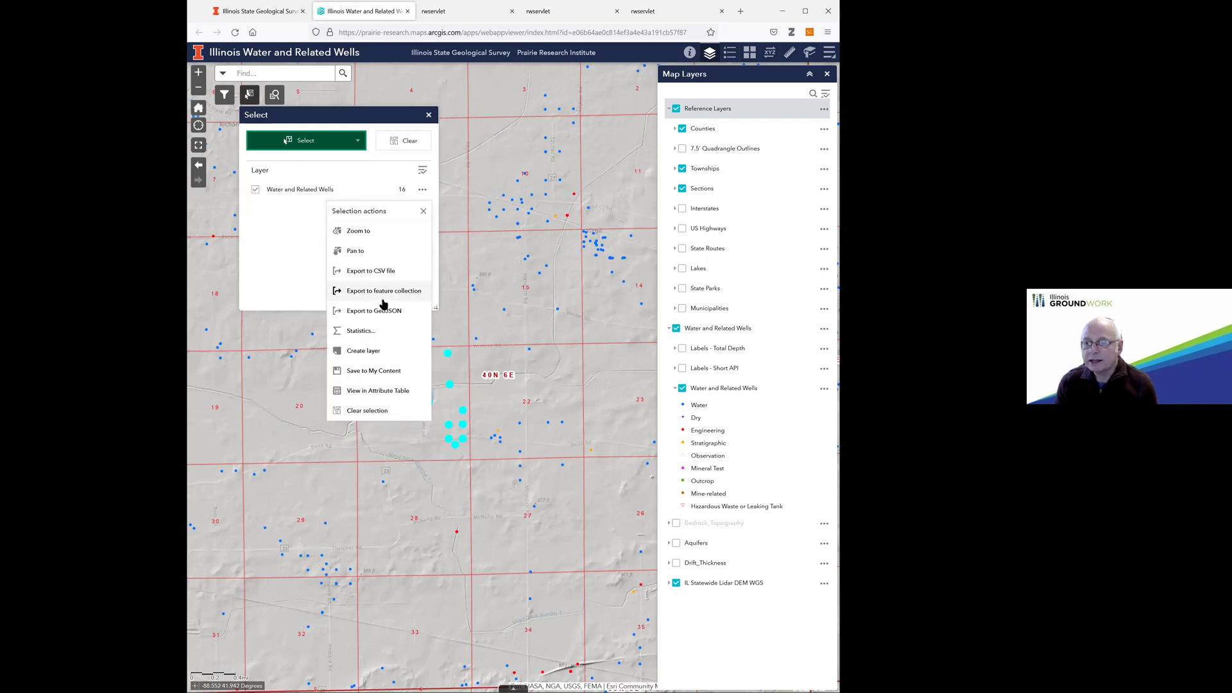
click(374, 393)
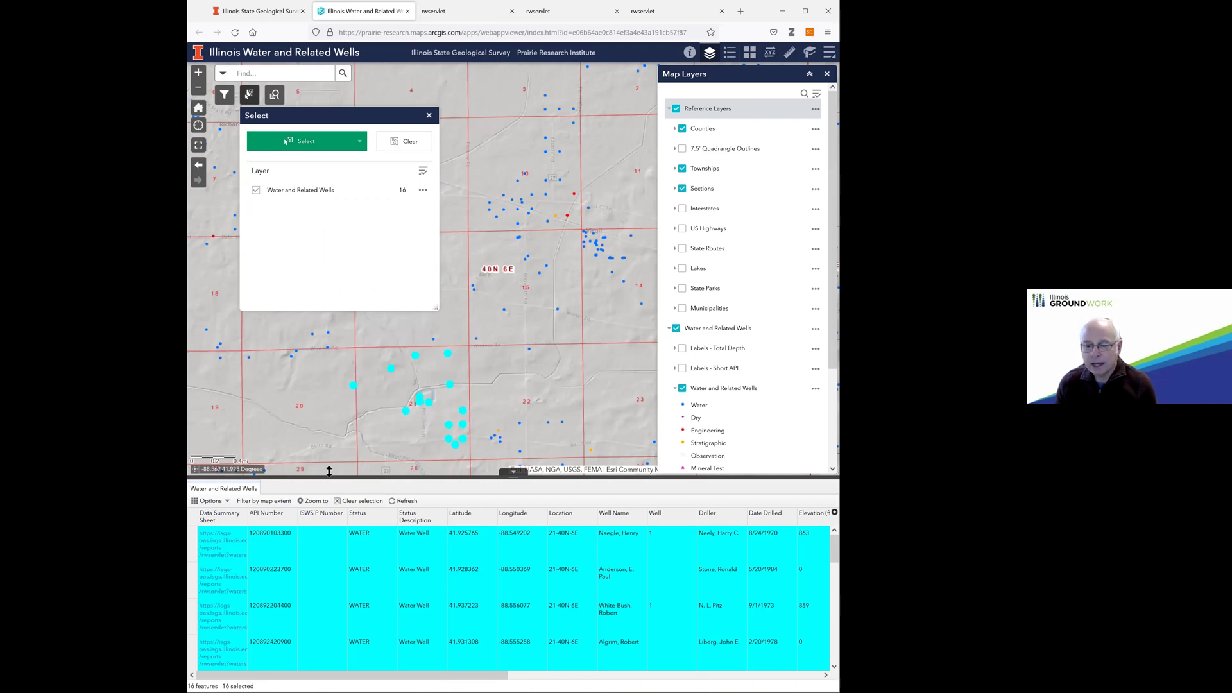
click(213, 553)
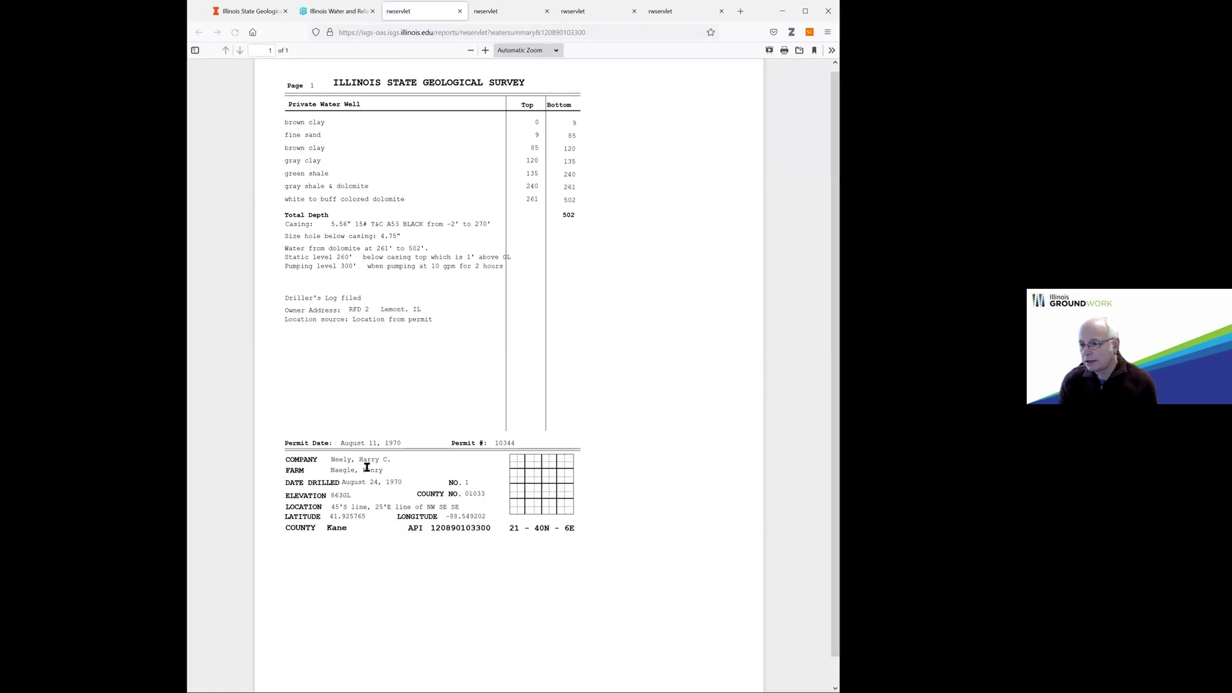
click(346, 14)
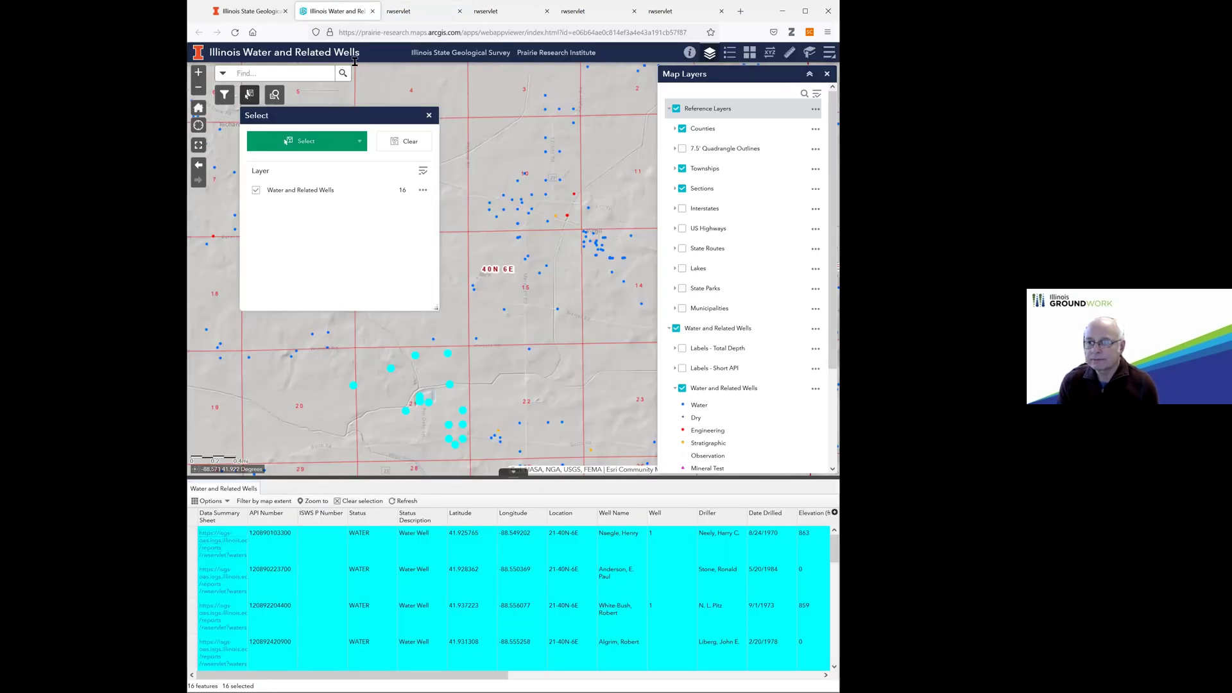
- Clear the selection of Water and Related Wells and close the Select tool
click(410, 139)
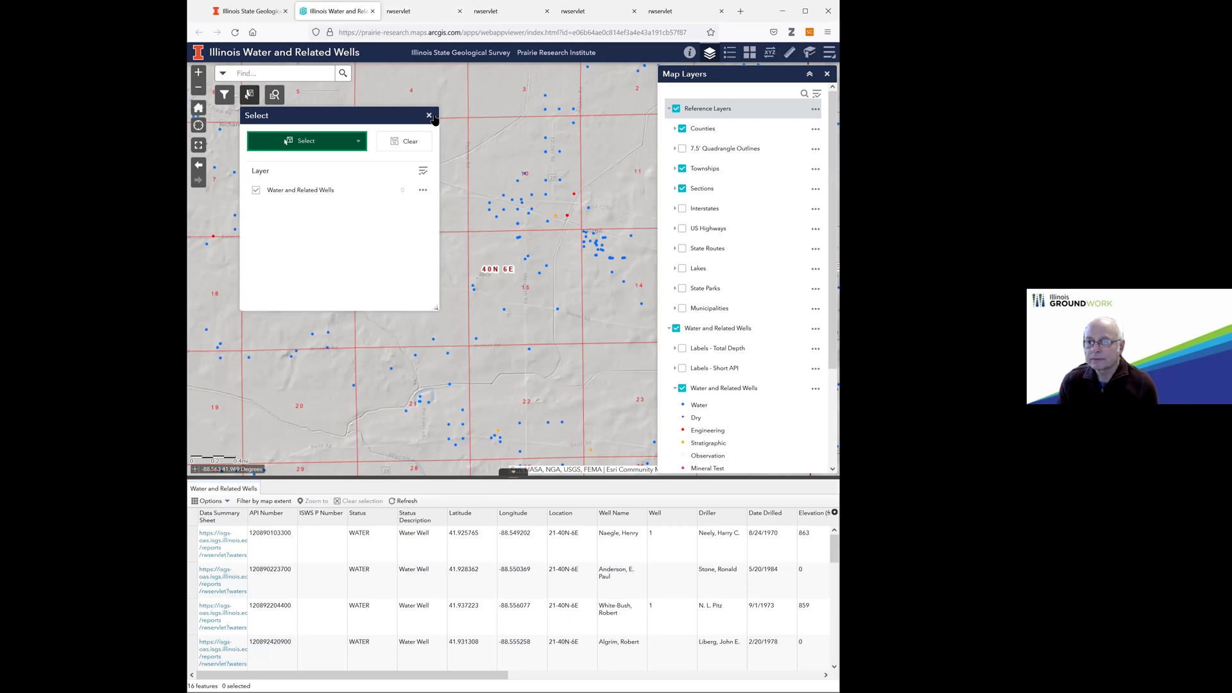
click(429, 115)
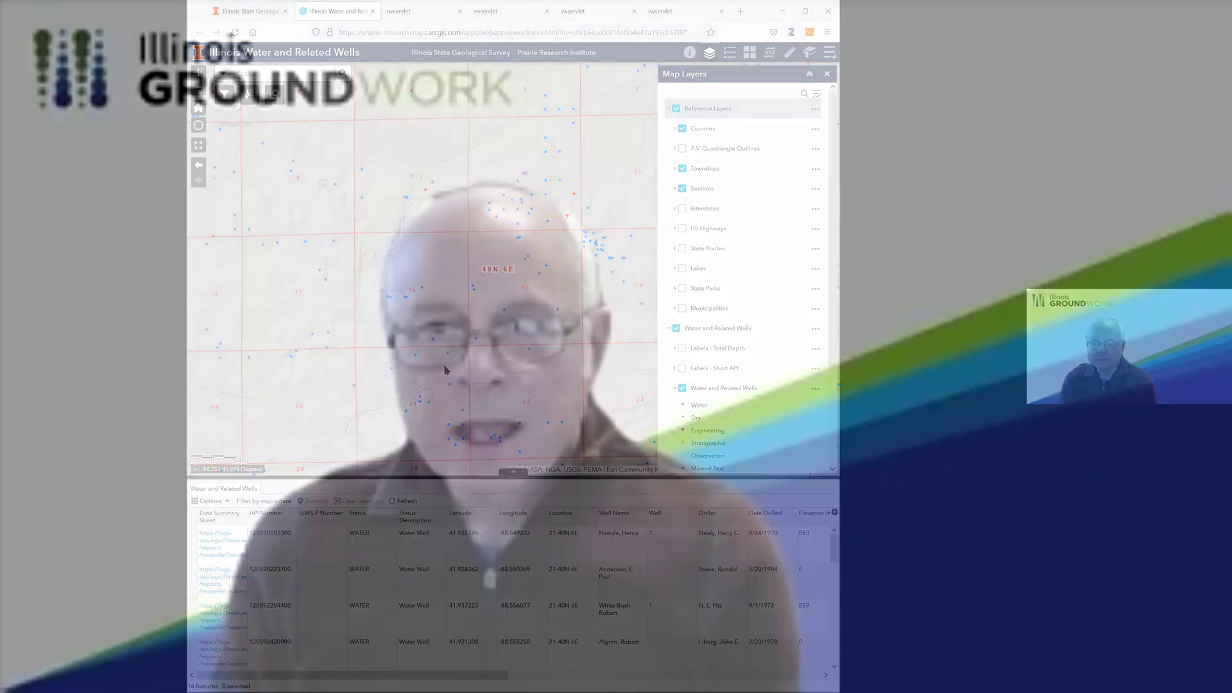